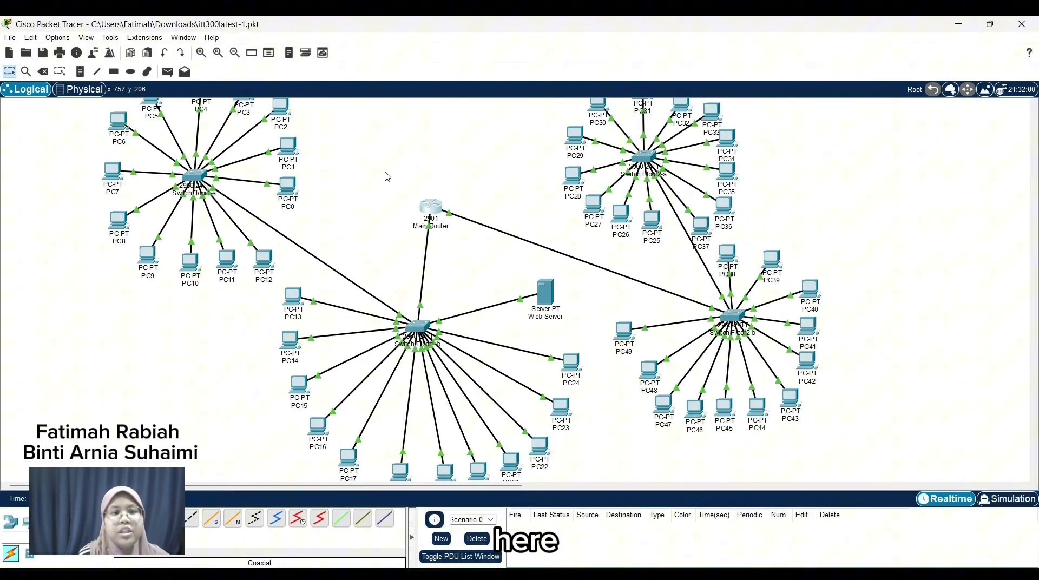
scroll(387, 177, "up", 2)
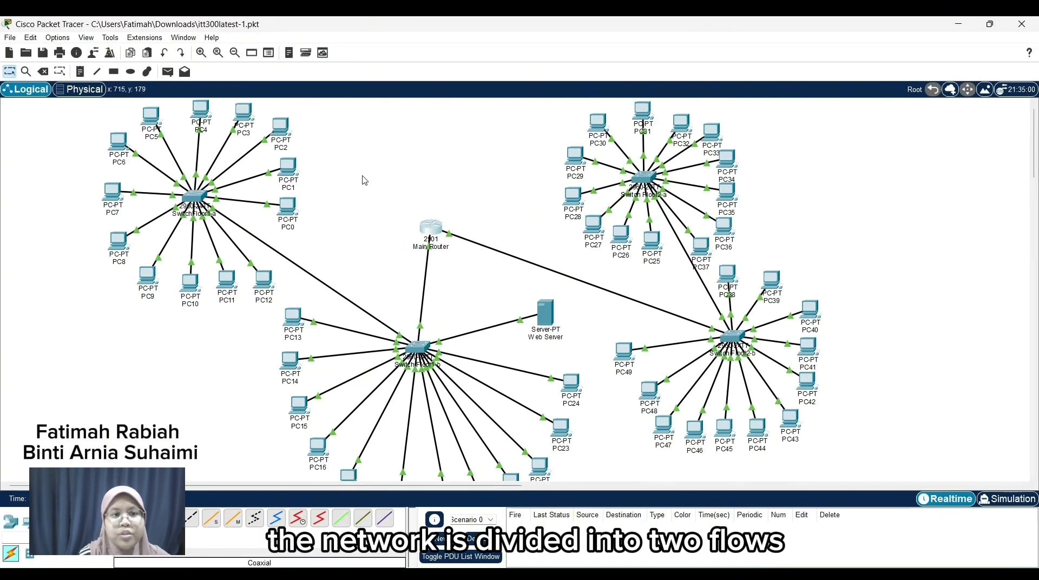
scroll(363, 179, "down", 1)
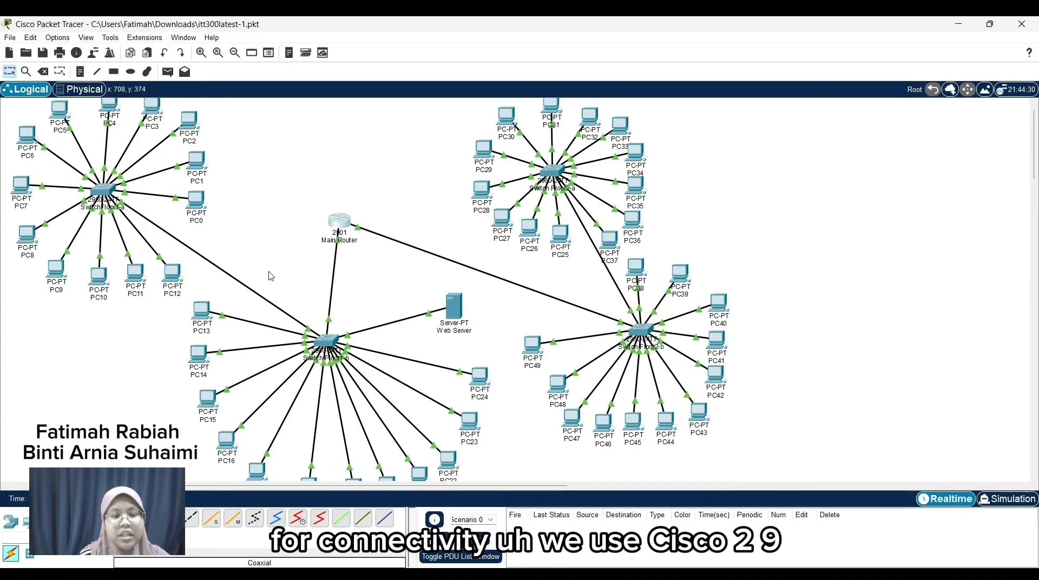
scroll(271, 277, "left", 3)
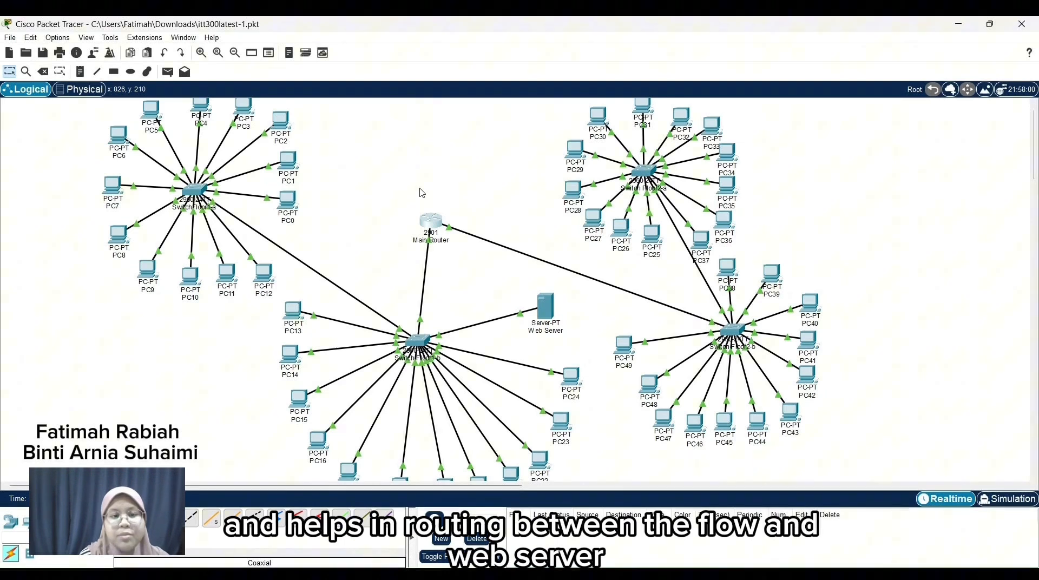
mouse_move(451, 230)
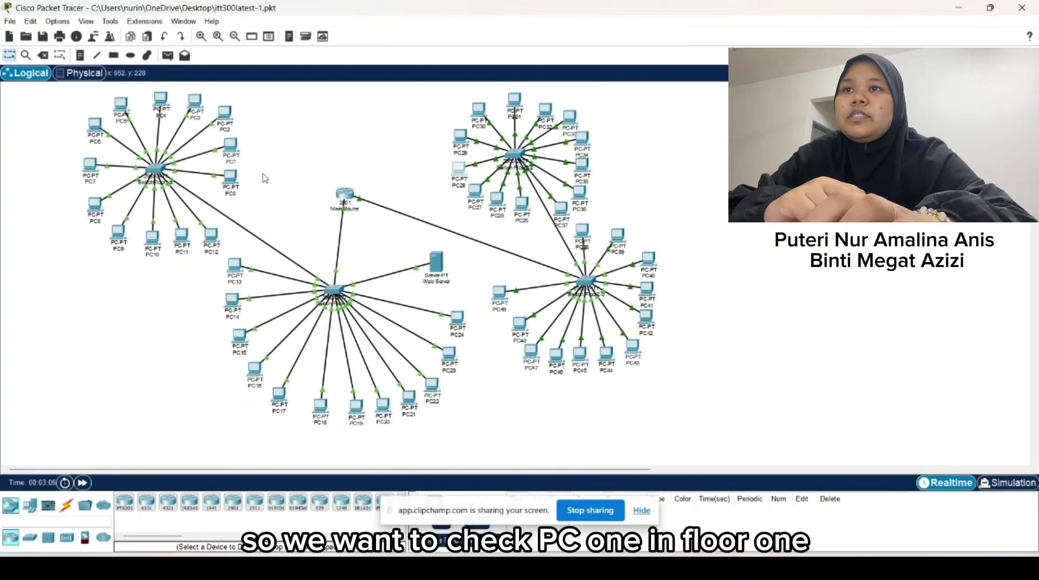
- Inspect PC1's IP configuration, checking its subnet mask and default gateway, and close its window
left_click(230, 150)
left_click(351, 141)
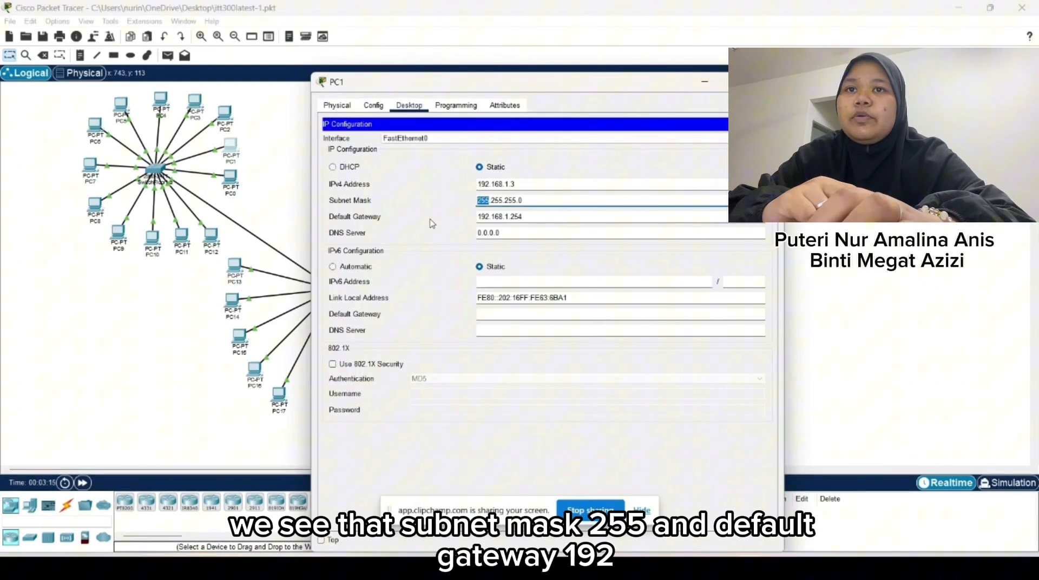
left_click(372, 219)
left_click(489, 217)
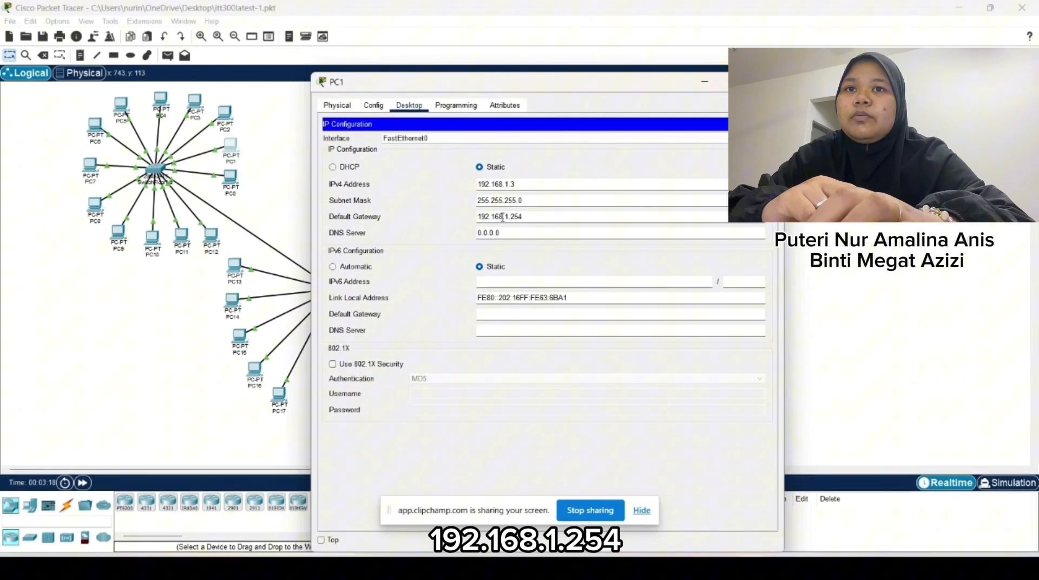
left_click(509, 215)
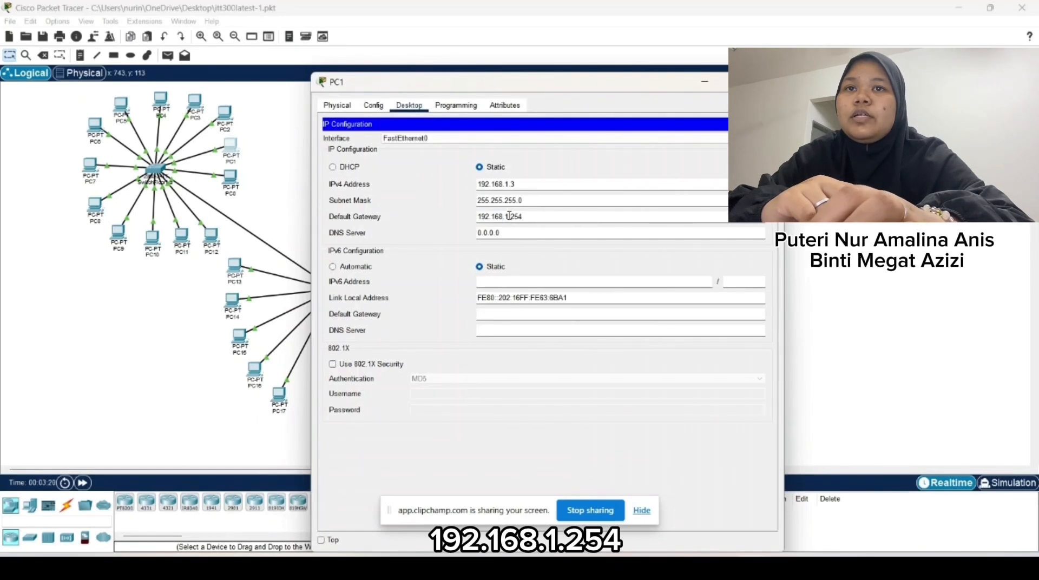
double_click(518, 217)
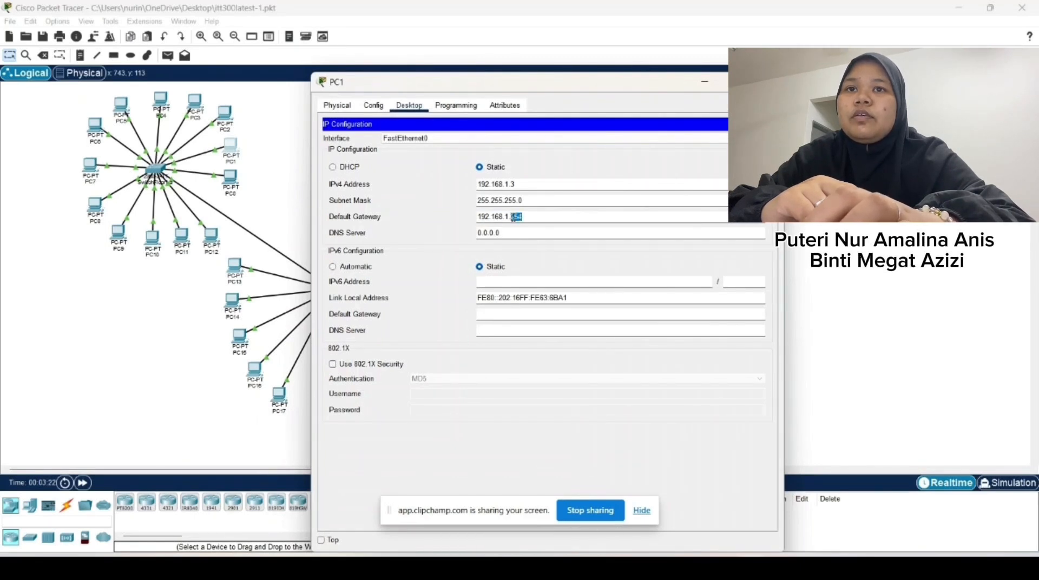
left_click(563, 232)
left_click(769, 81)
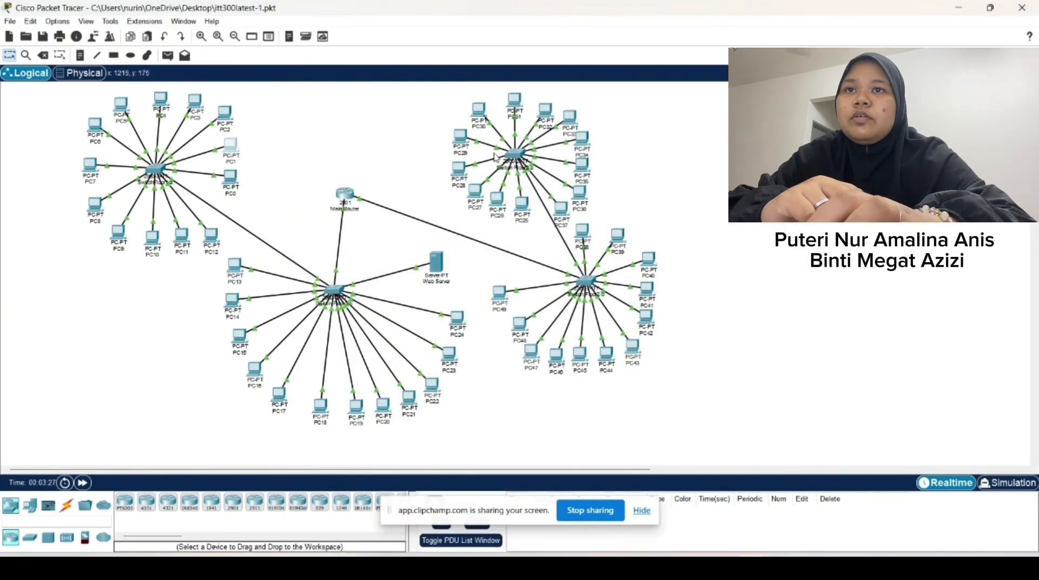
- Open PC29's IP configuration to check its subnet mask and default gateway
left_click(463, 139)
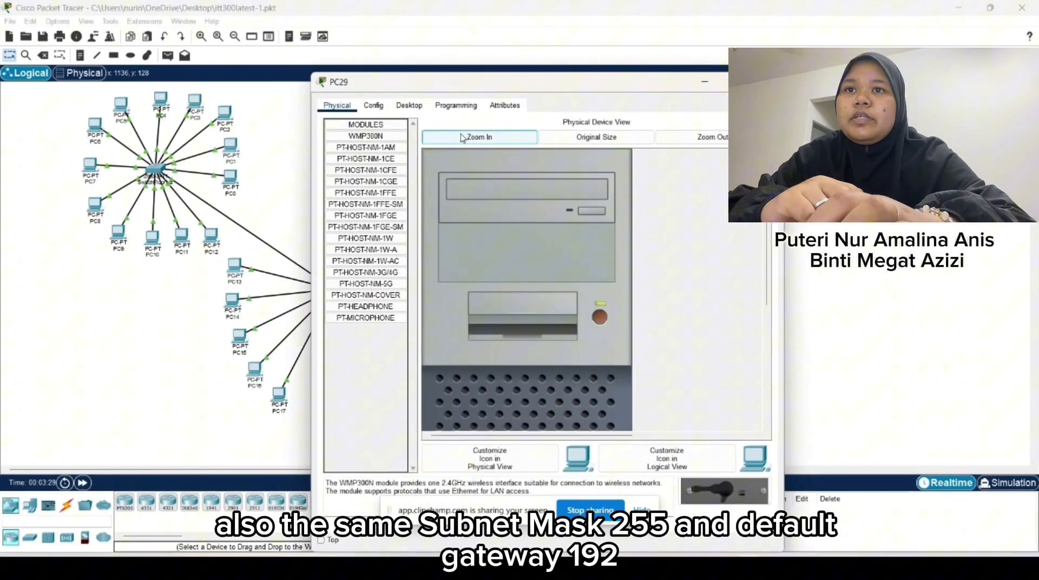
left_click(416, 106)
left_click(387, 151)
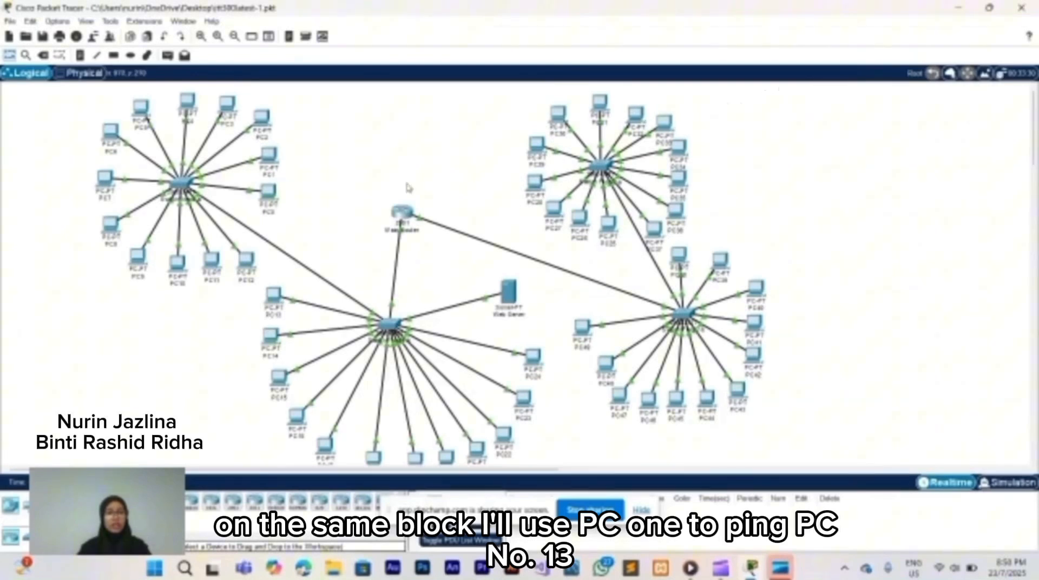
- Ping PC13 at 192.168.1.15 from PC1's command prompt and highlight the replies and statistics
mouse_move(278, 168)
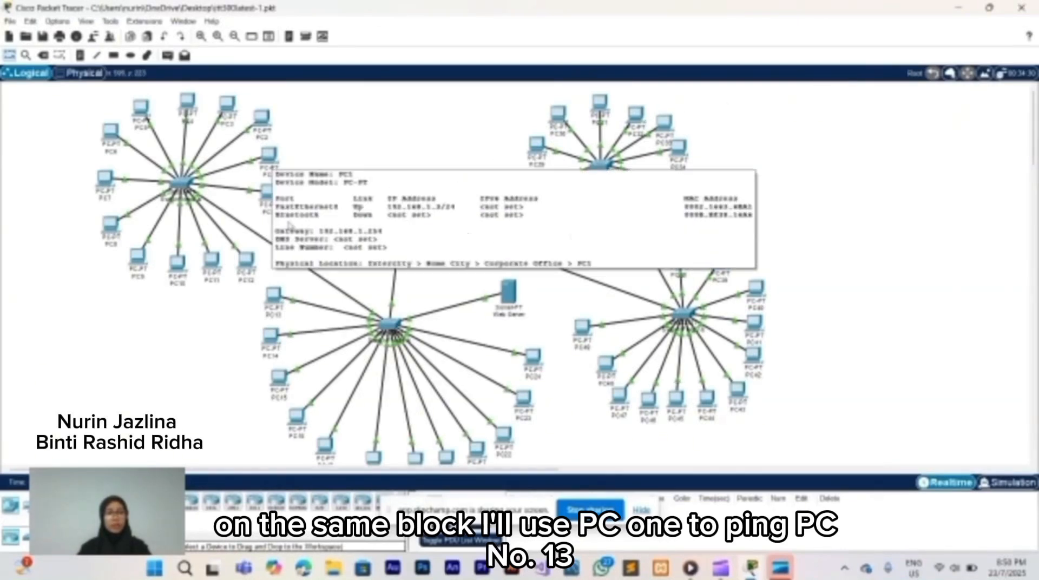
mouse_move(273, 314)
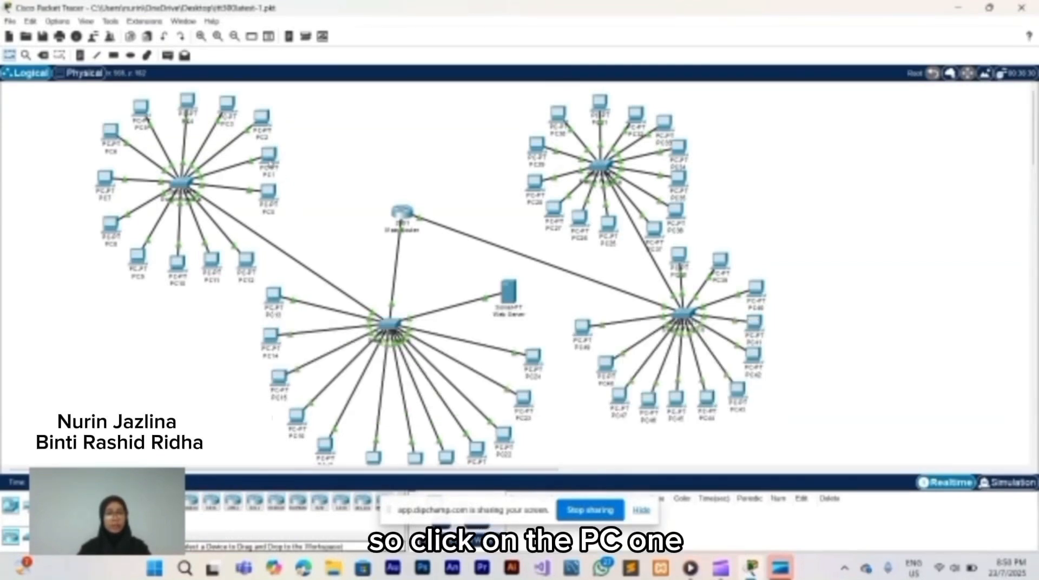
left_click(270, 156)
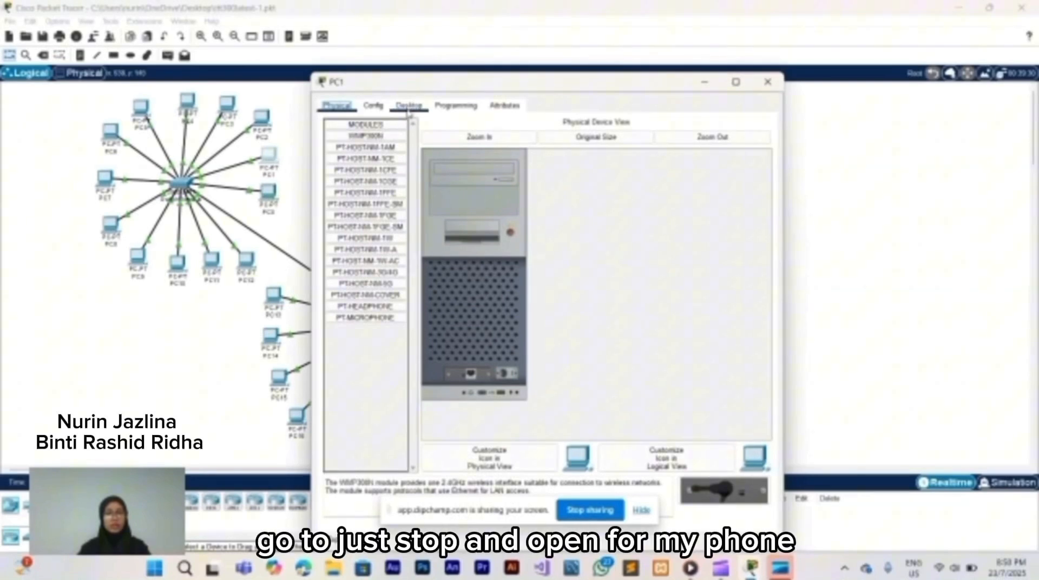
left_click(409, 106)
left_click(631, 152)
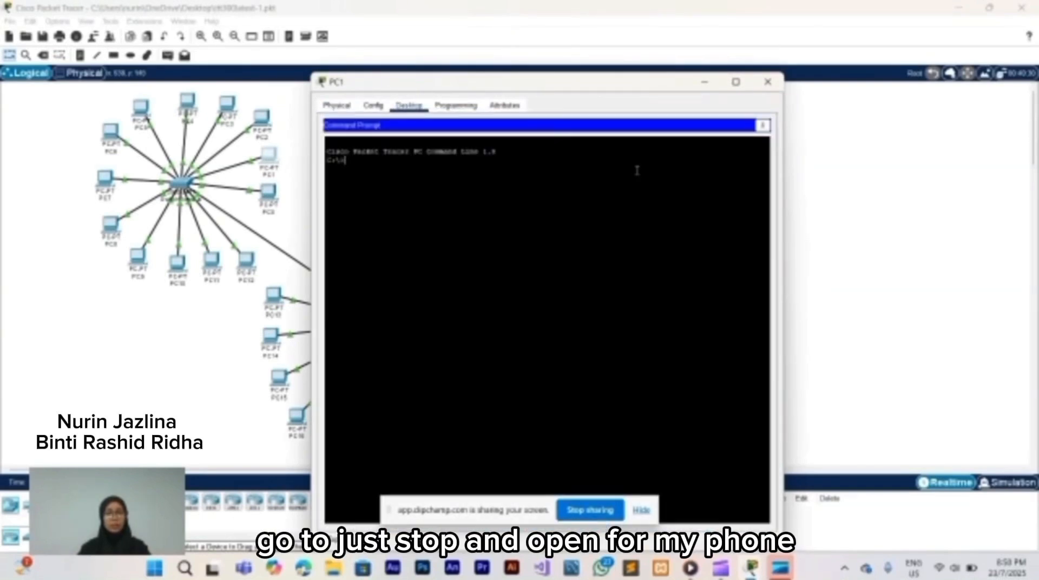
type("ipcon")
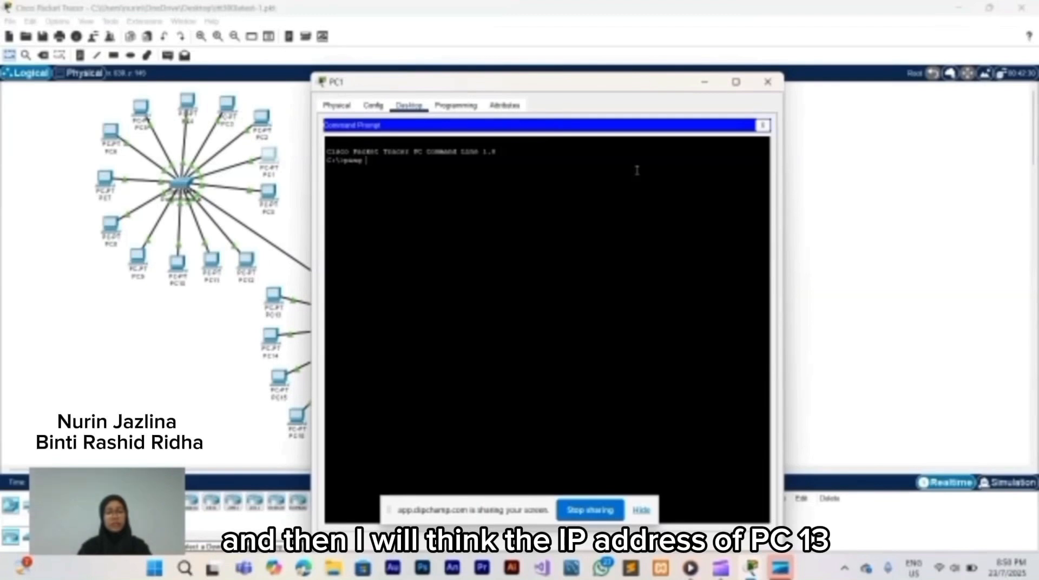
type("19")
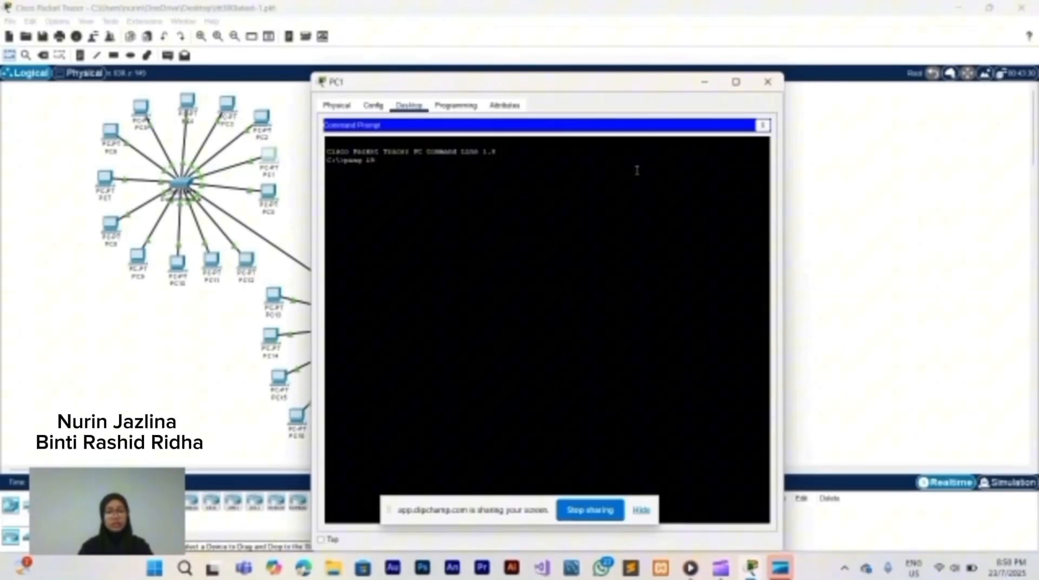
type("2.168.1.15")
key("Return")
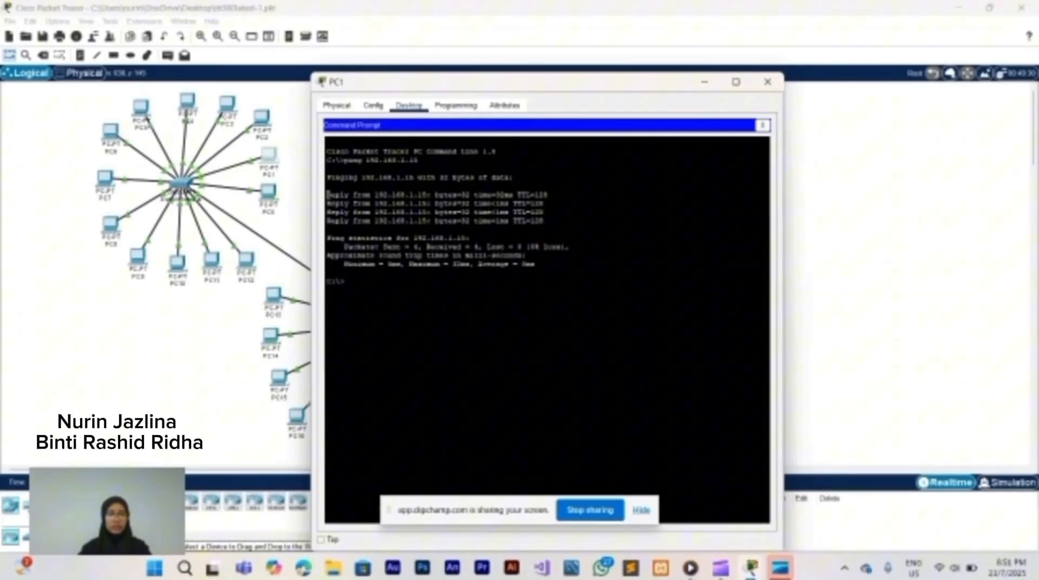
left_click_drag(327, 195, 541, 265)
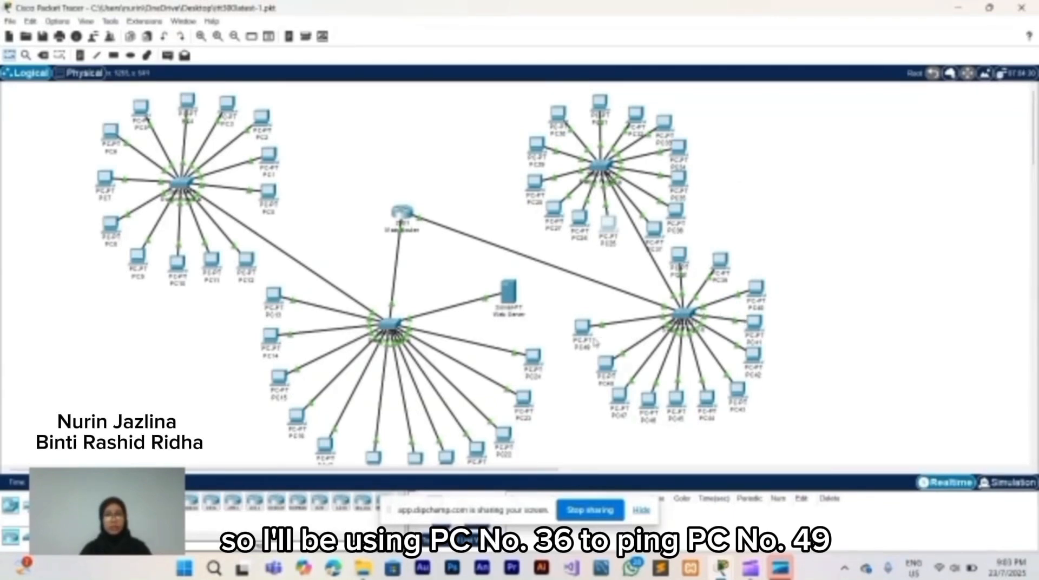
- Ping PC49 at 192.168.2.25 from PC36's command prompt and highlight the replies and statistics
mouse_move(580, 347)
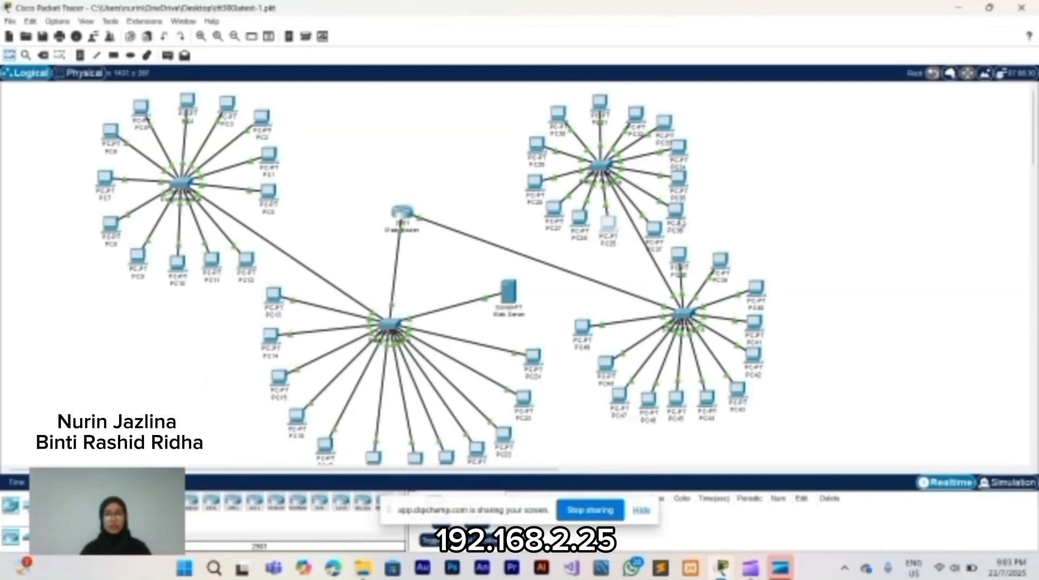
left_click(673, 216)
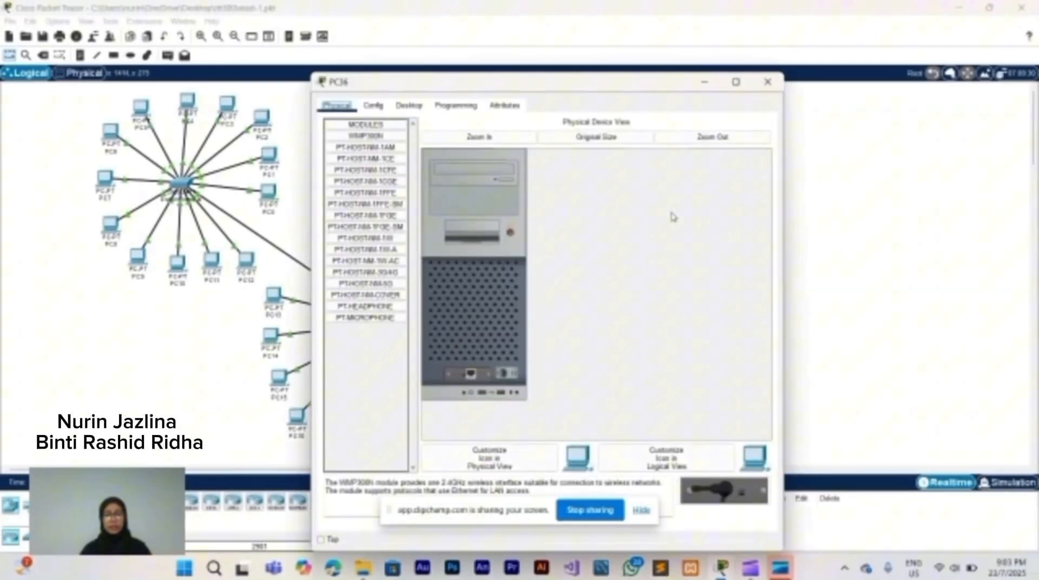
left_click(410, 106)
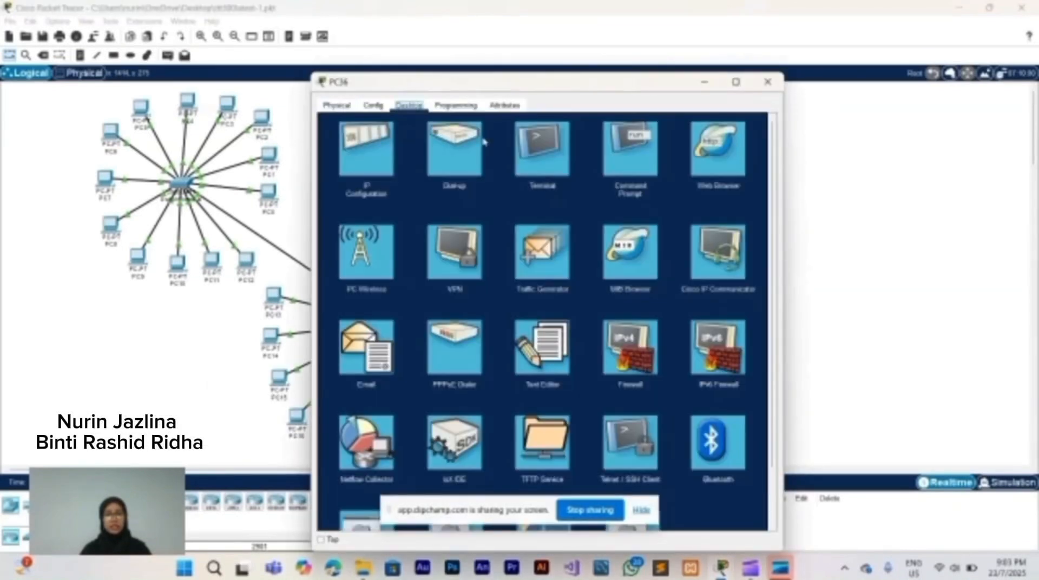
left_click(625, 146)
type("p")
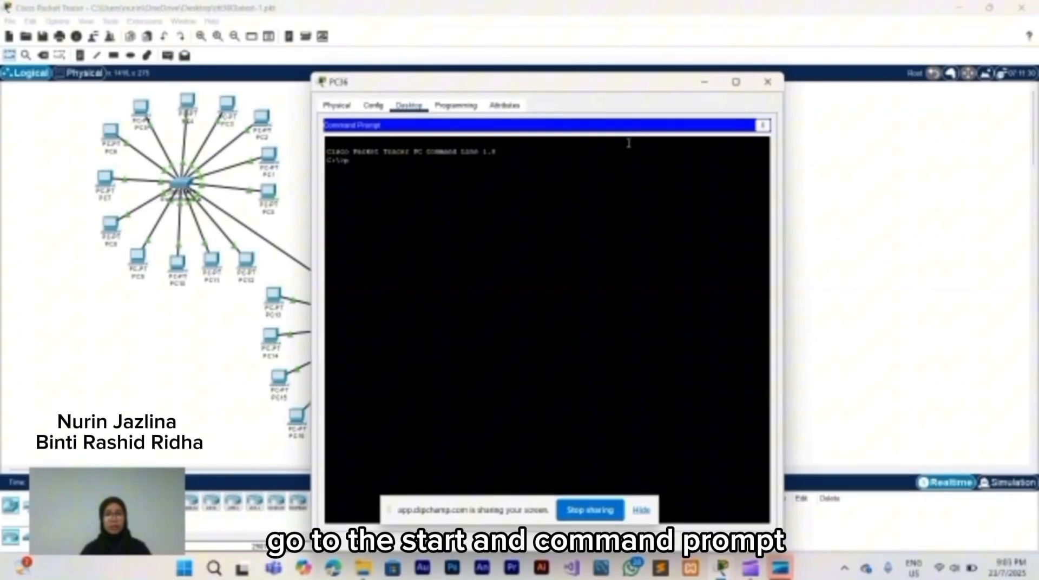
type("ing ")
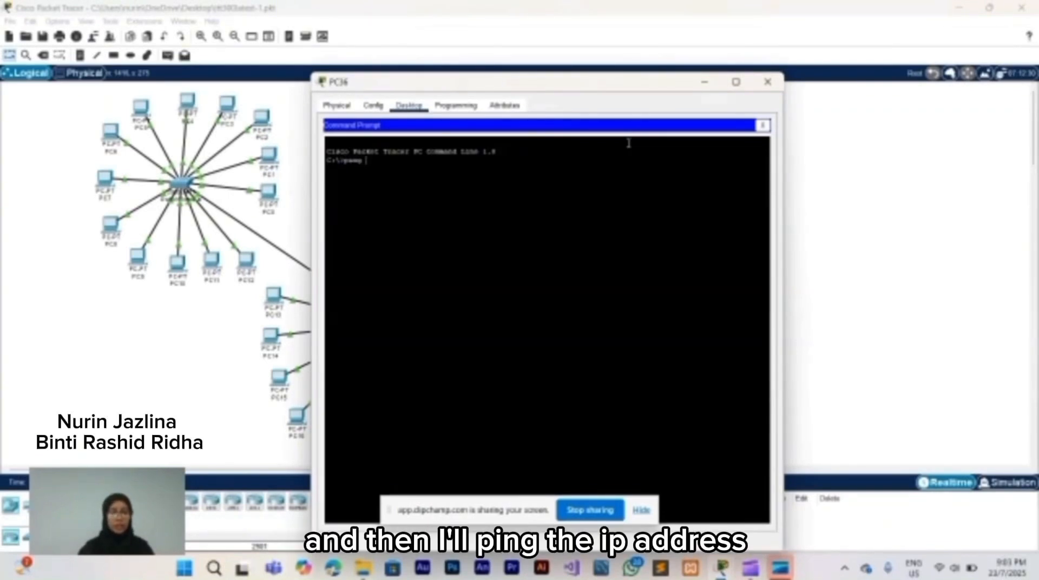
type("192")
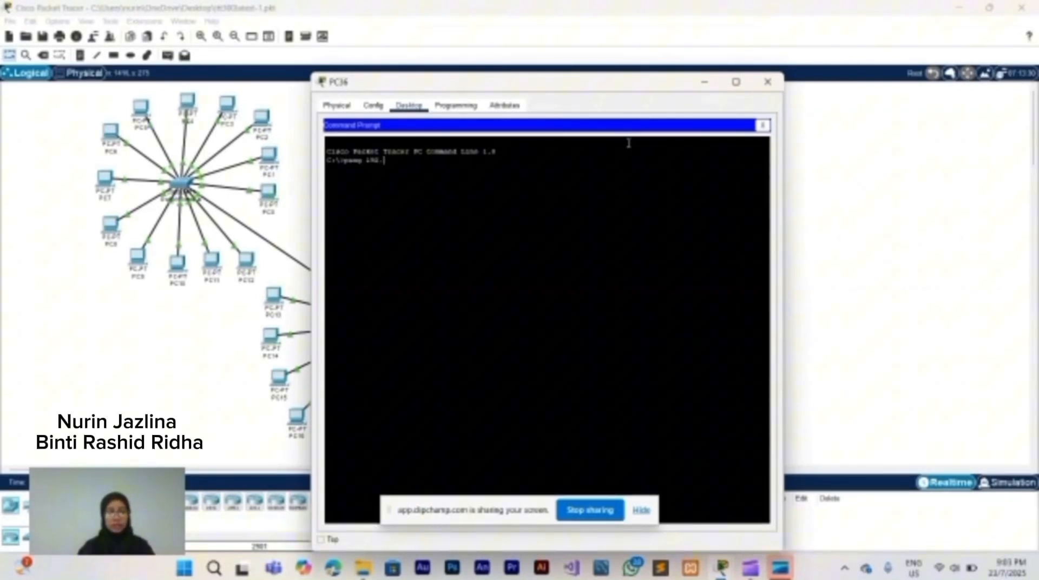
type(".168.")
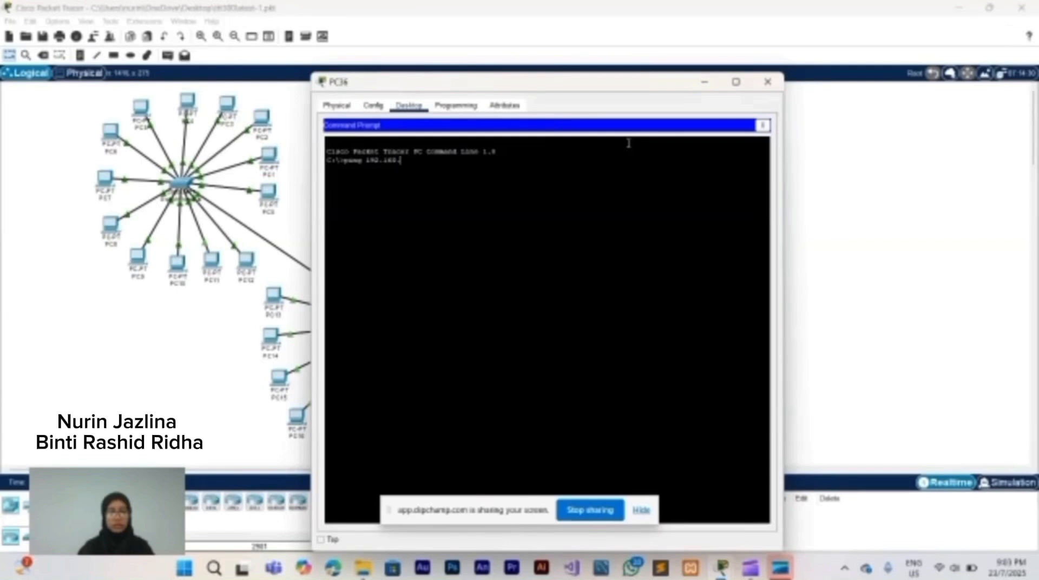
type("2")
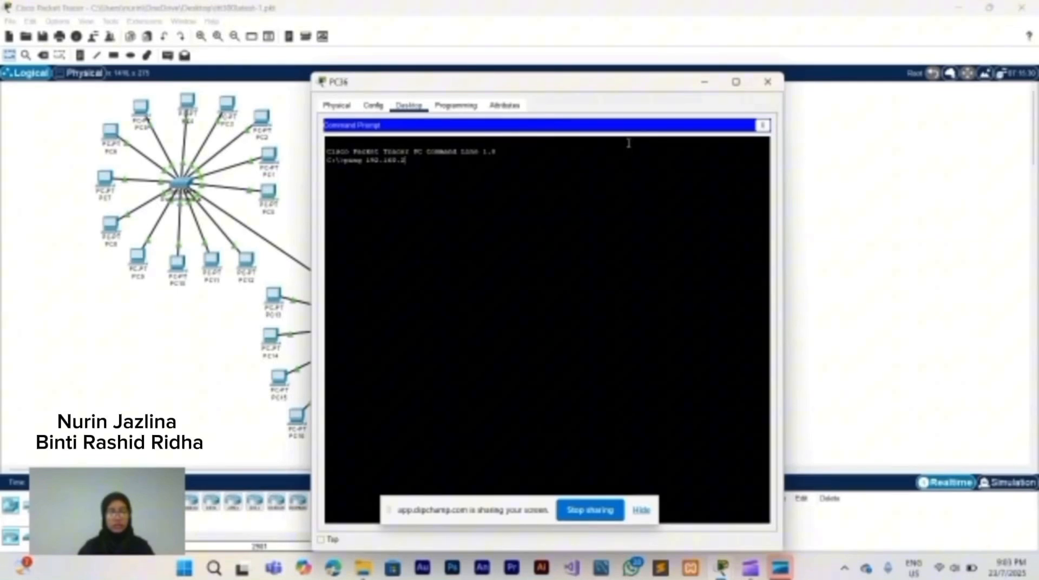
type(".2")
type("5")
key("Return")
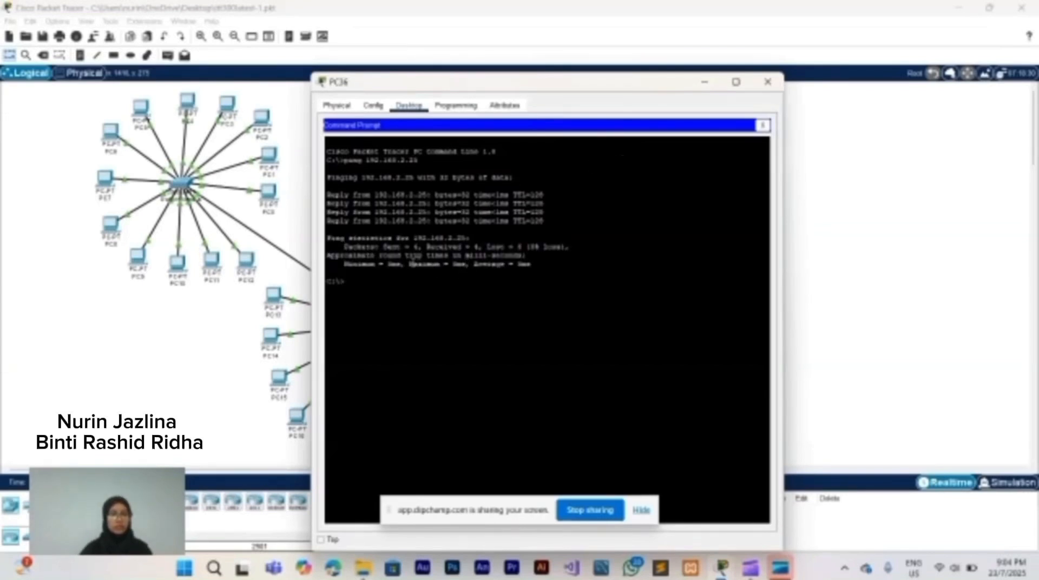
left_click_drag(327, 194, 531, 265)
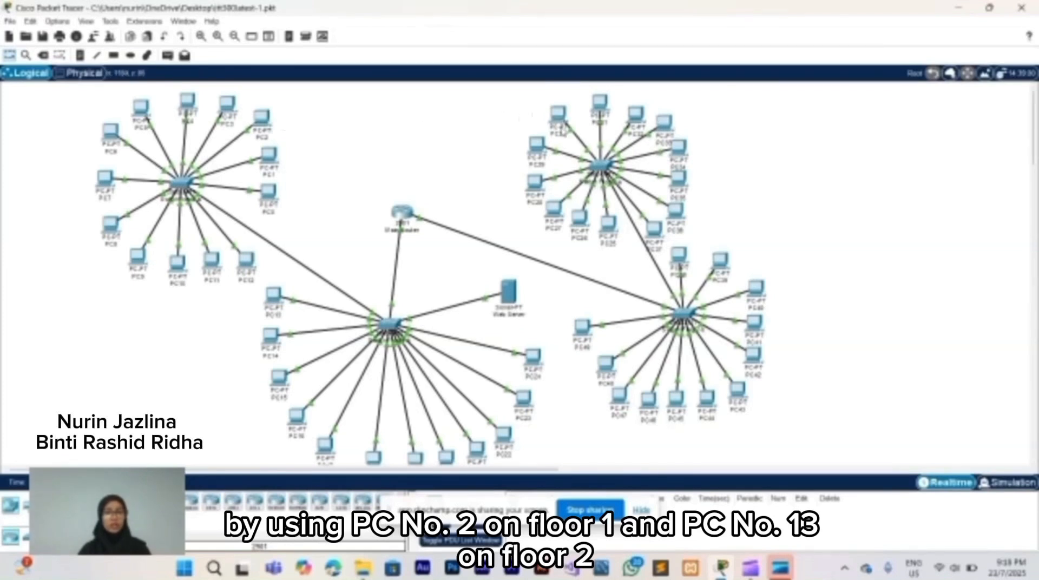
- Ping the floor 2 PC at 192.168.2.7 from PC2's command prompt and highlight the replies and statistics
mouse_move(558, 134)
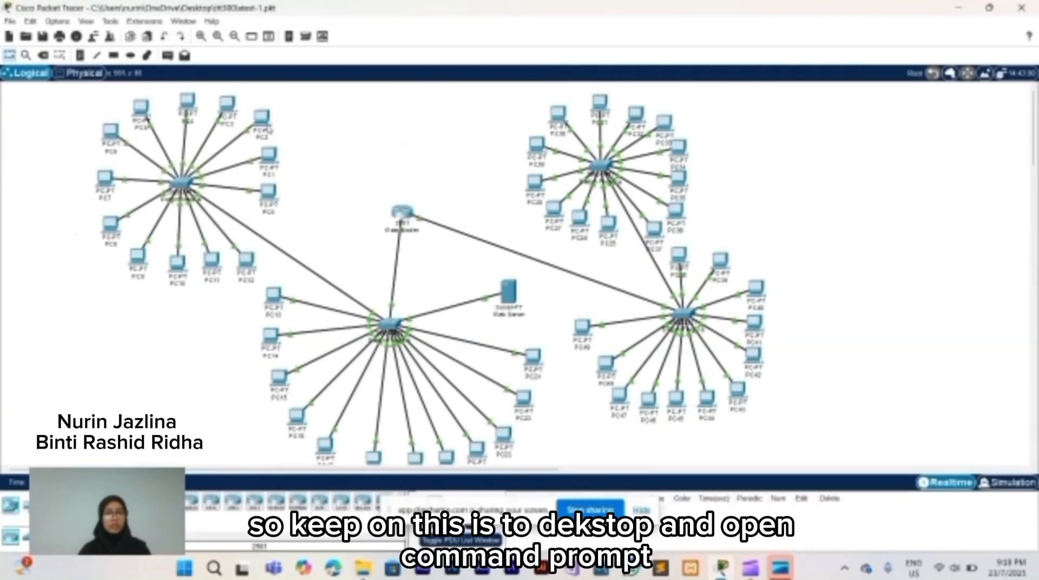
left_click(263, 123)
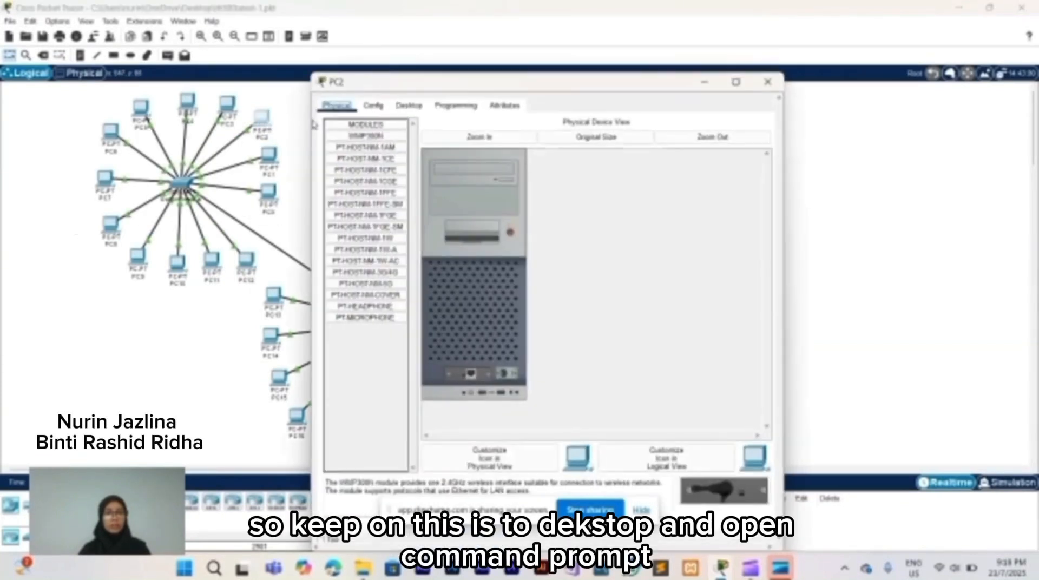
left_click(420, 109)
left_click(637, 158)
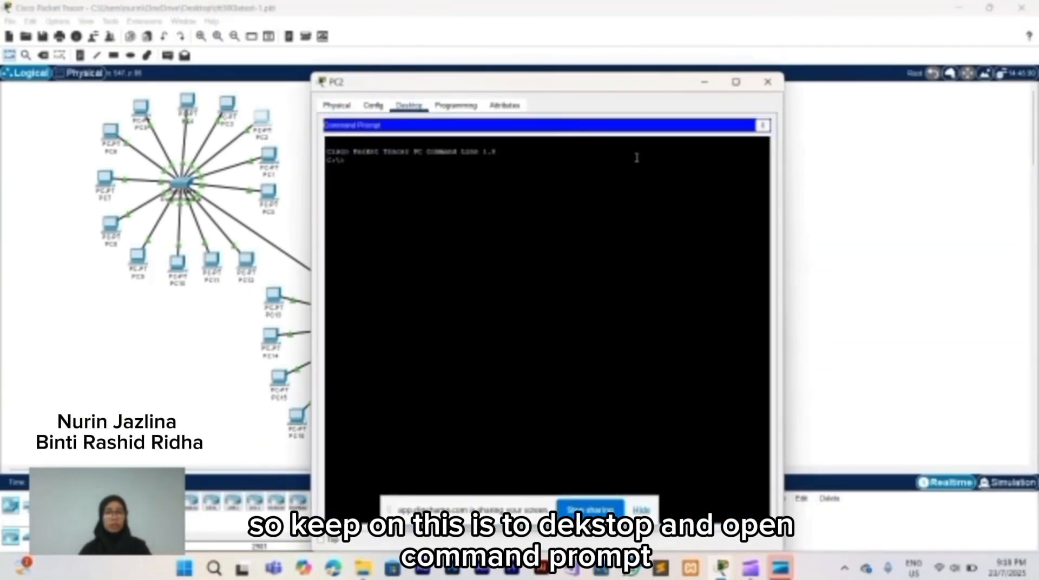
type("ipconf 1")
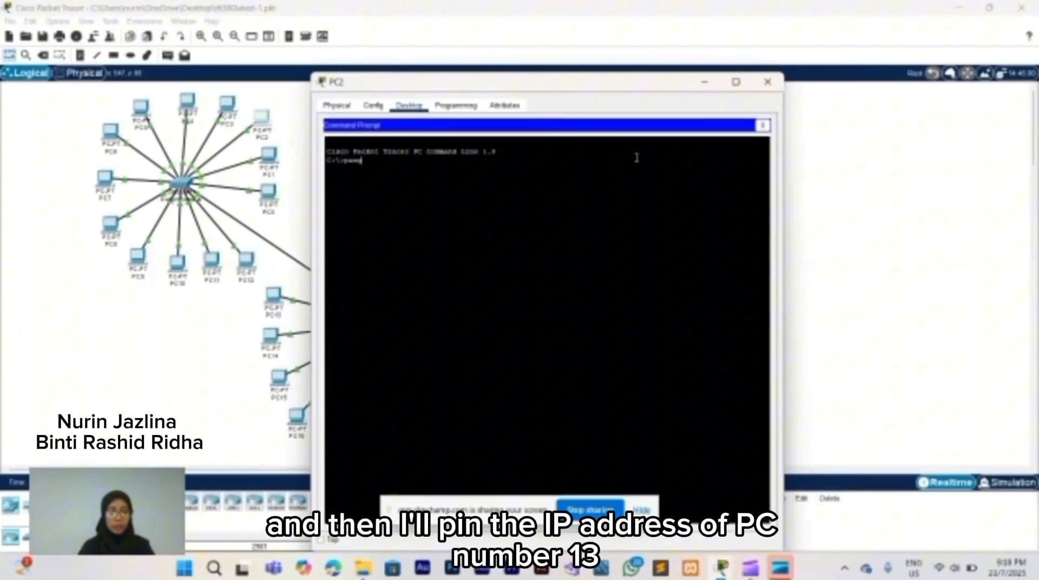
type("9")
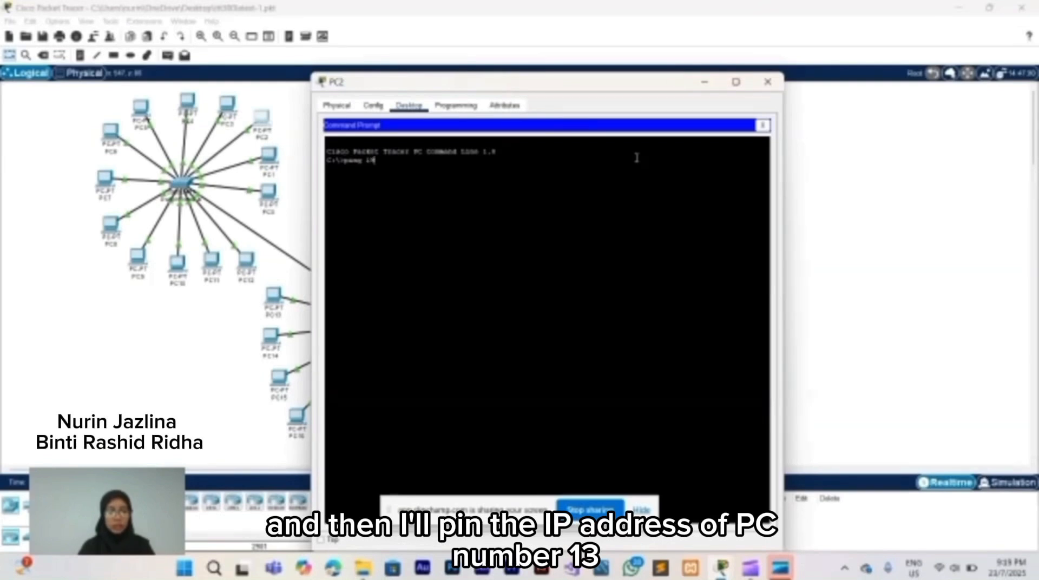
type("2.168")
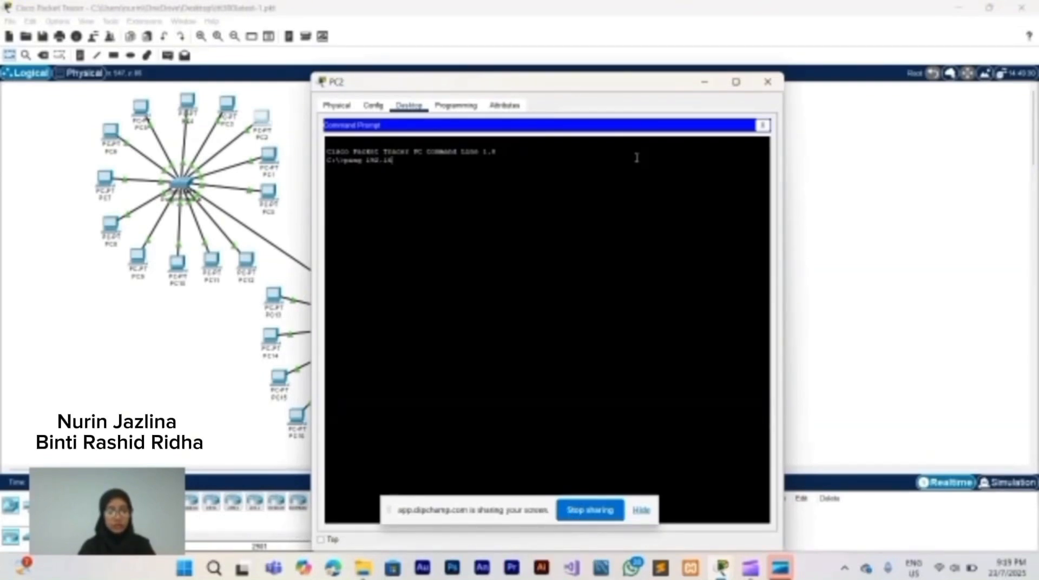
type(".2.7")
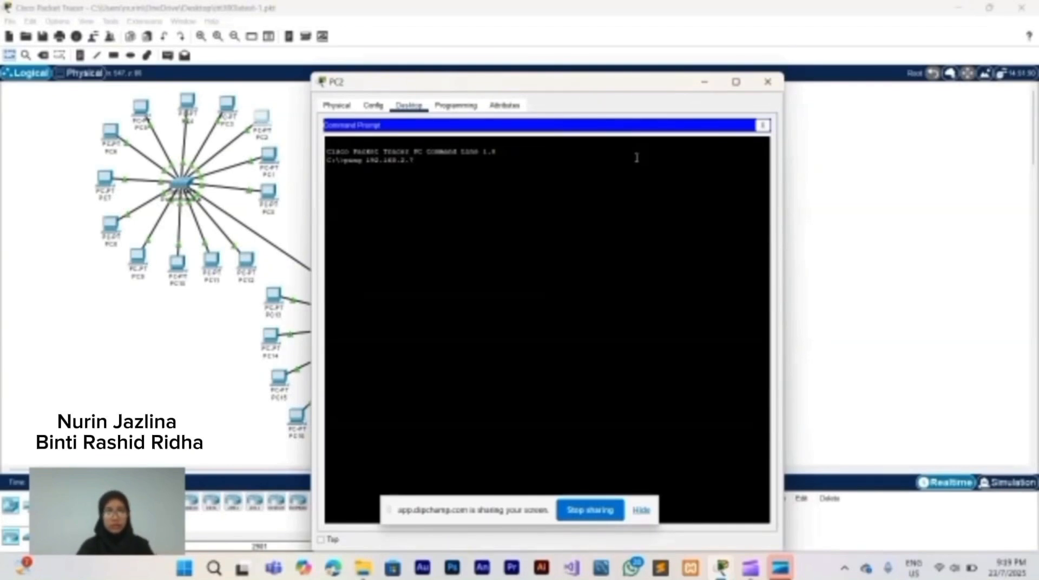
key("Return")
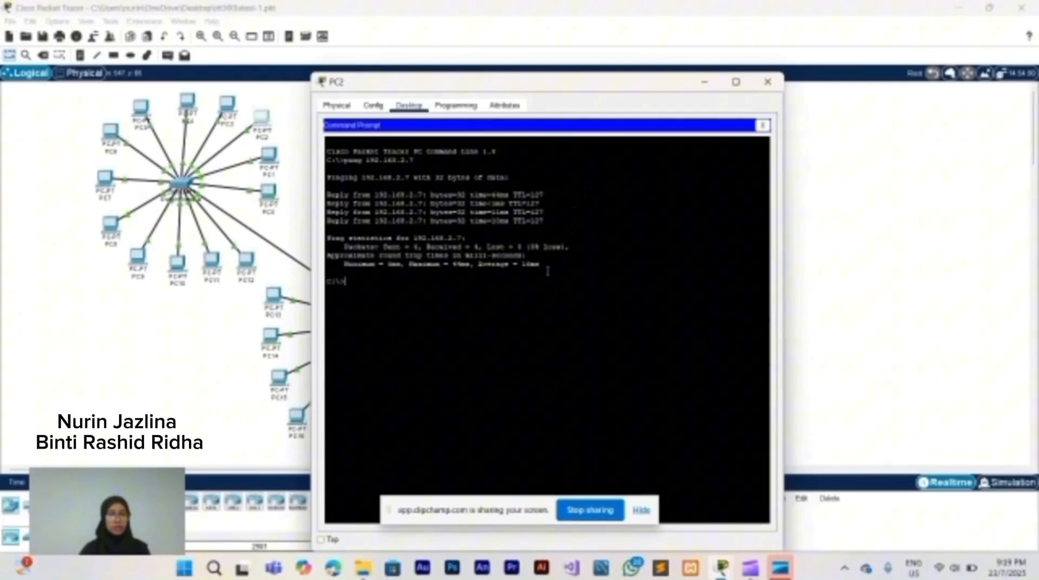
left_click_drag(543, 265, 323, 196)
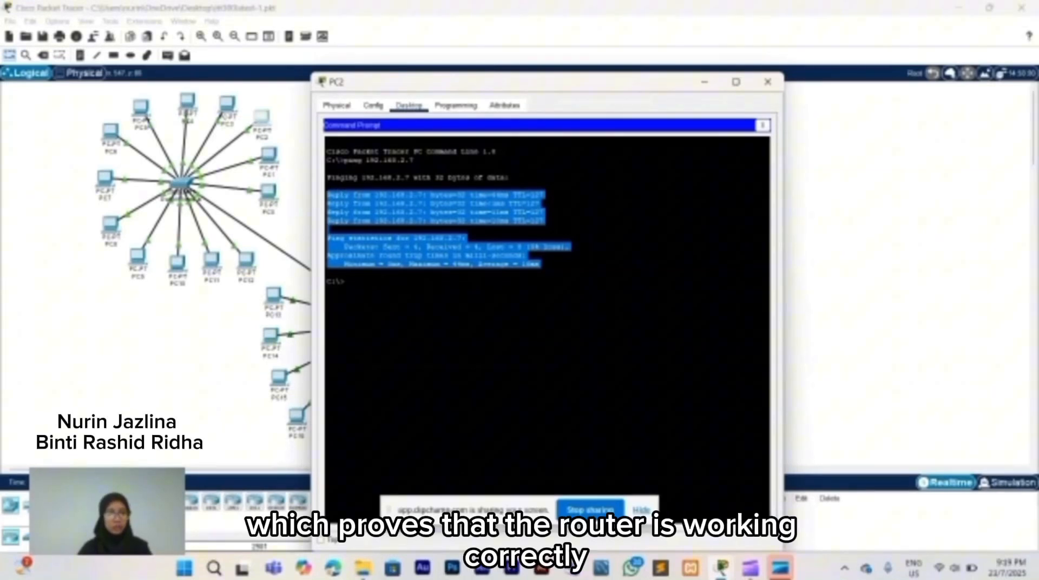
left_click(615, 244)
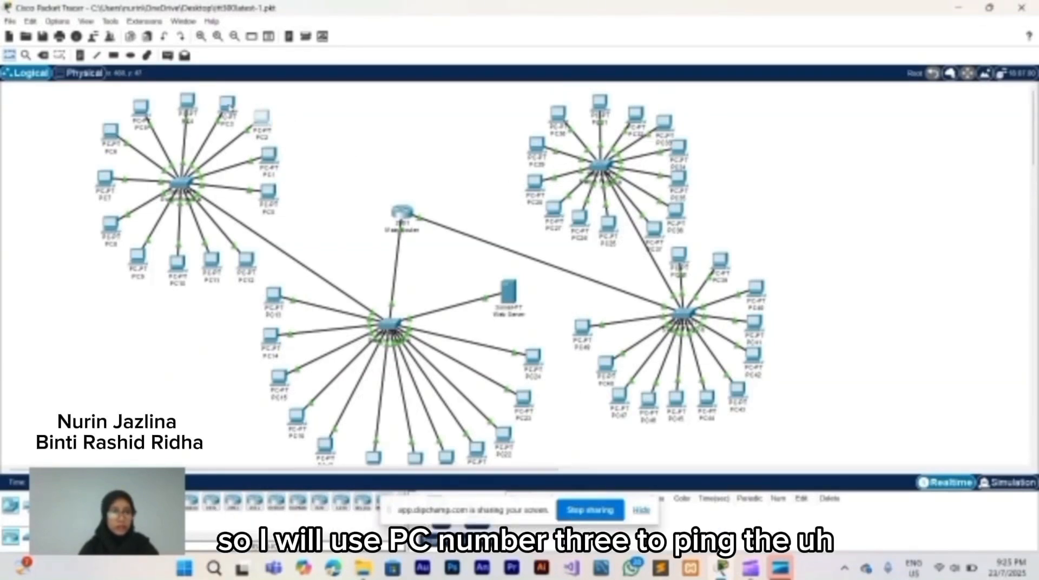
- Ping the web server at 192.168.1.100 from PC3's command prompt, and close PC3's window
mouse_move(228, 110)
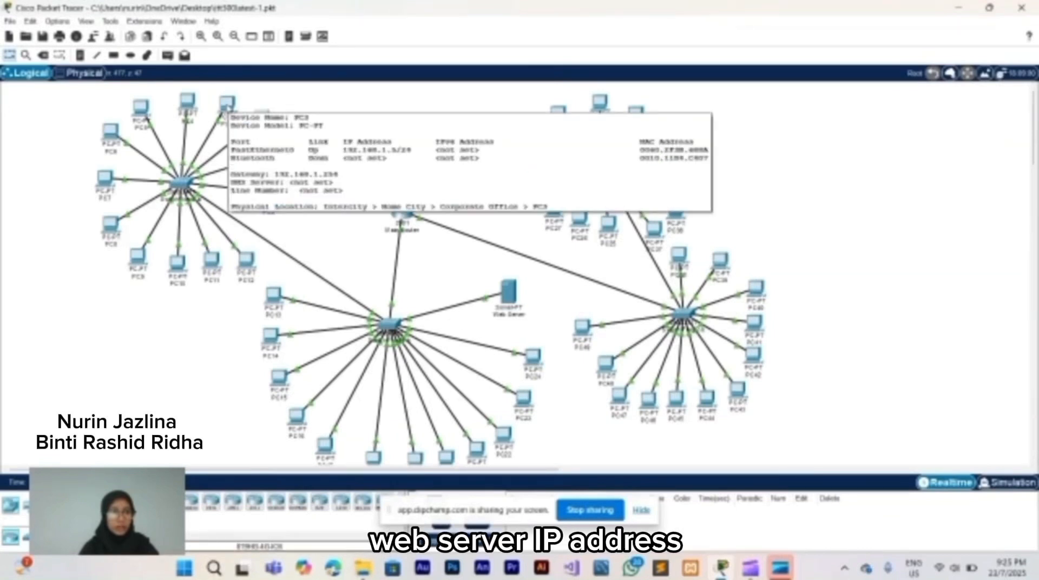
left_click(228, 105)
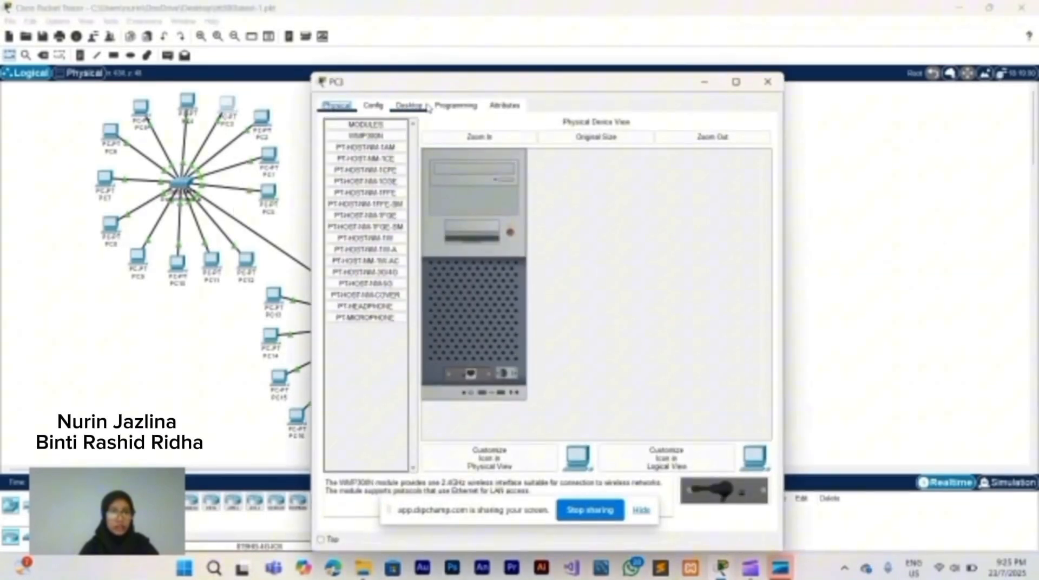
left_click(410, 106)
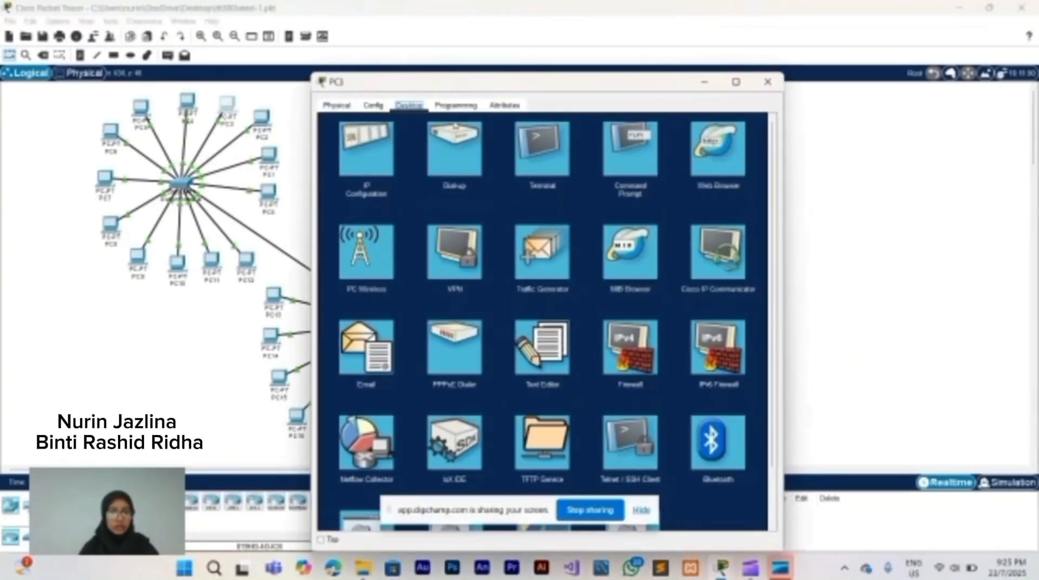
left_click(652, 165)
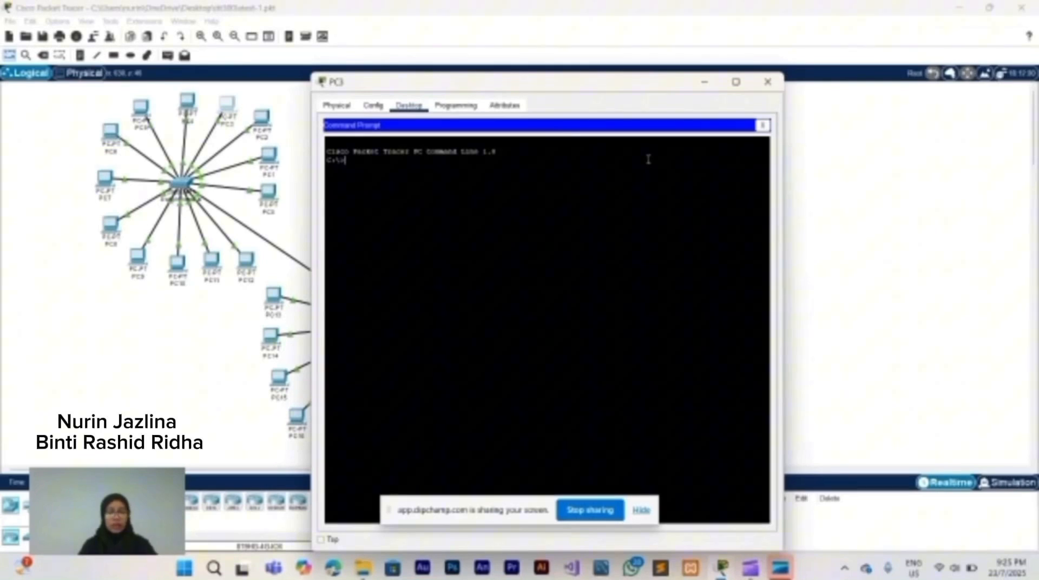
type("ipcon")
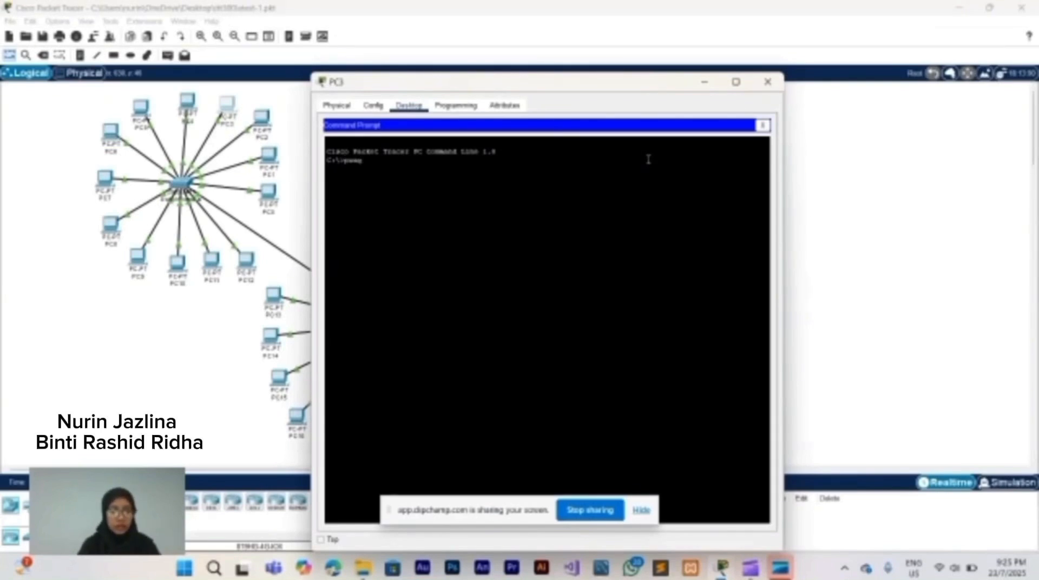
type("2")
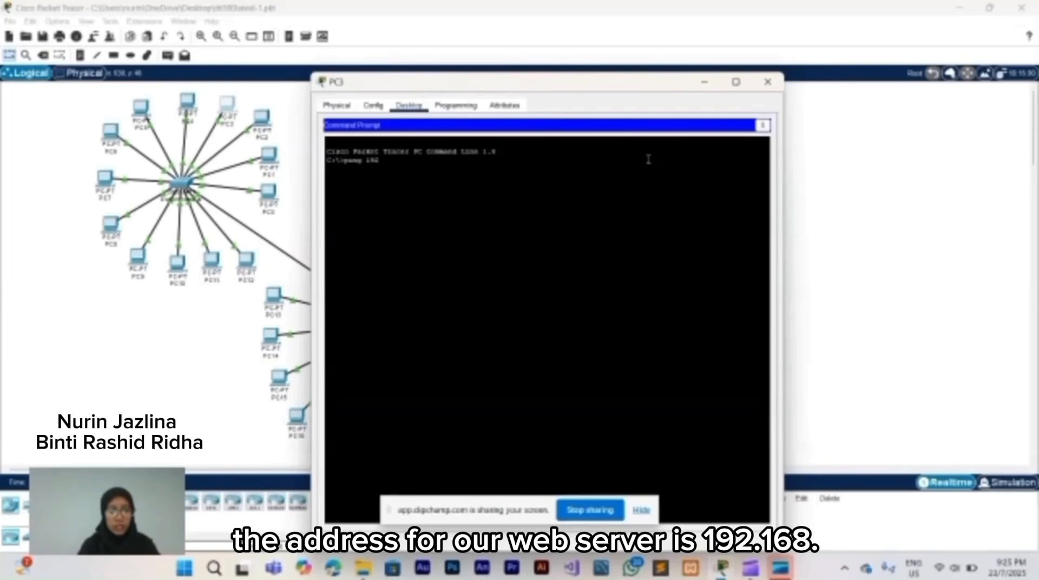
type(".168")
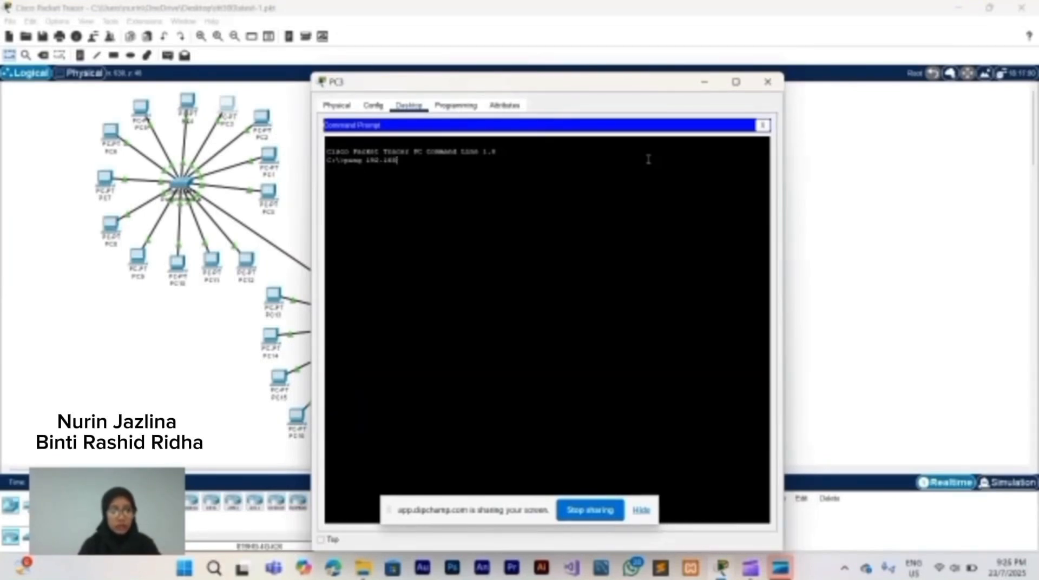
type(".")
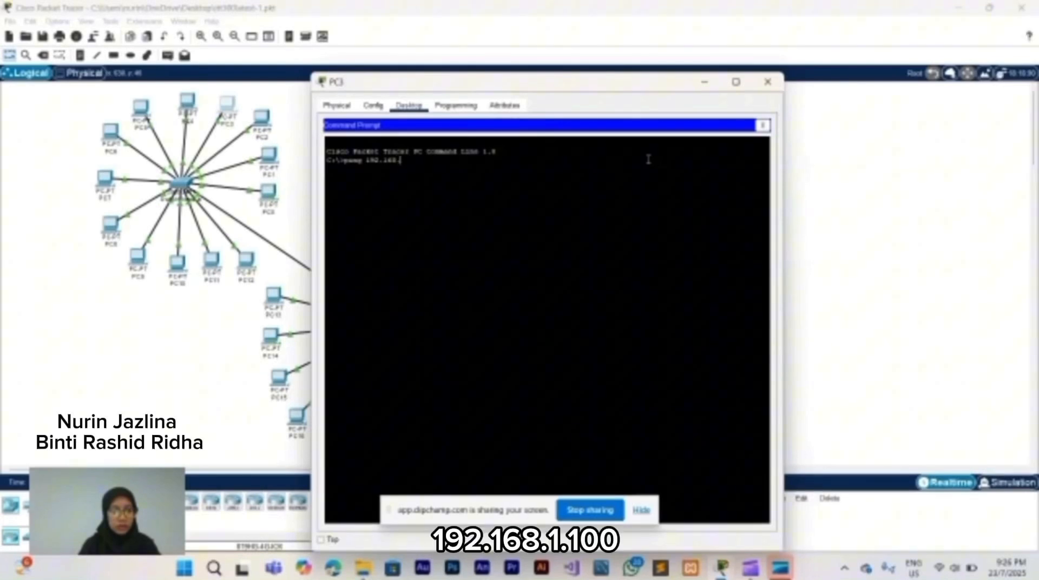
type("1.100")
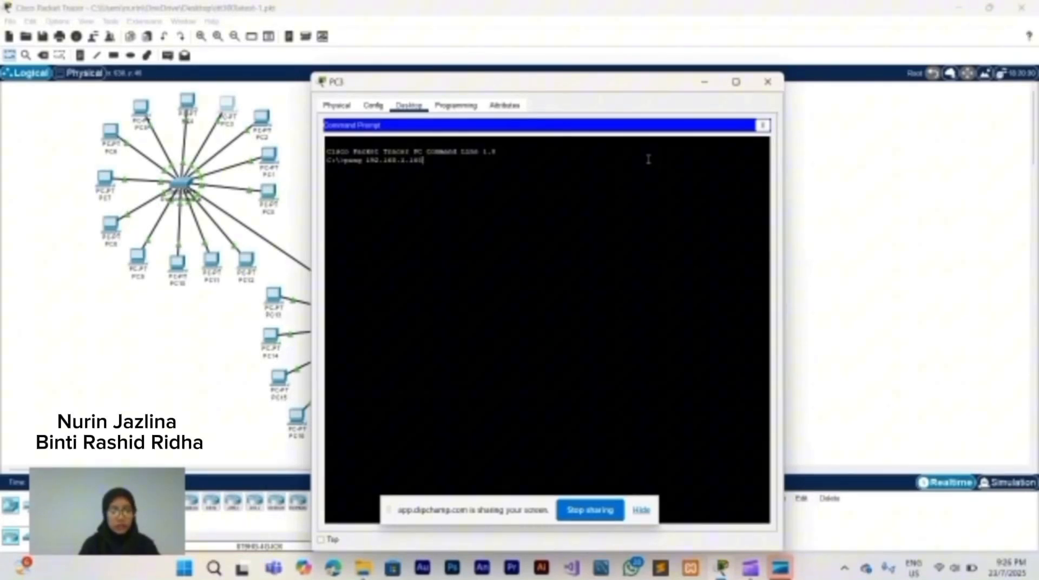
key("Return")
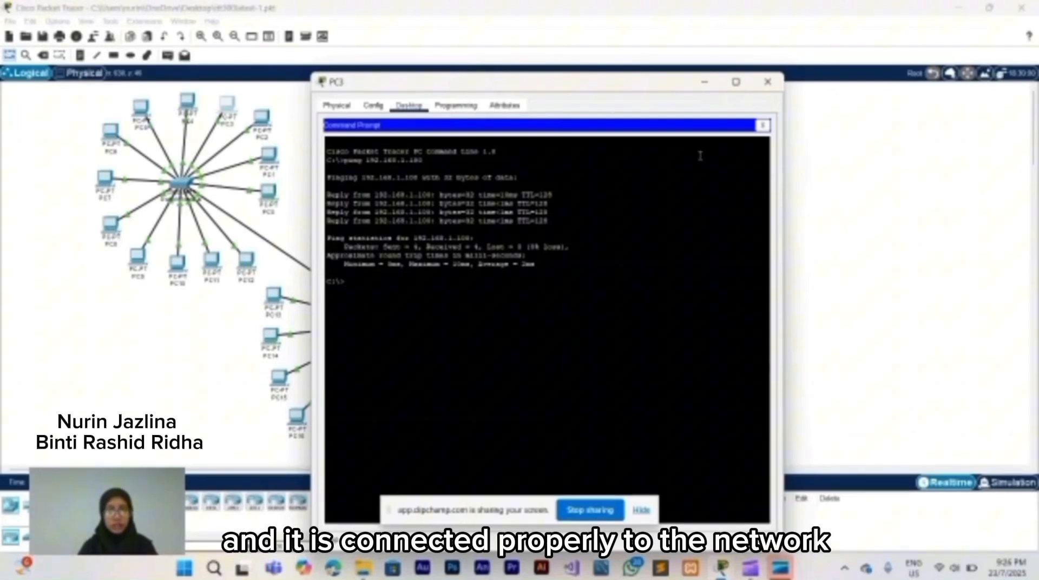
left_click(771, 83)
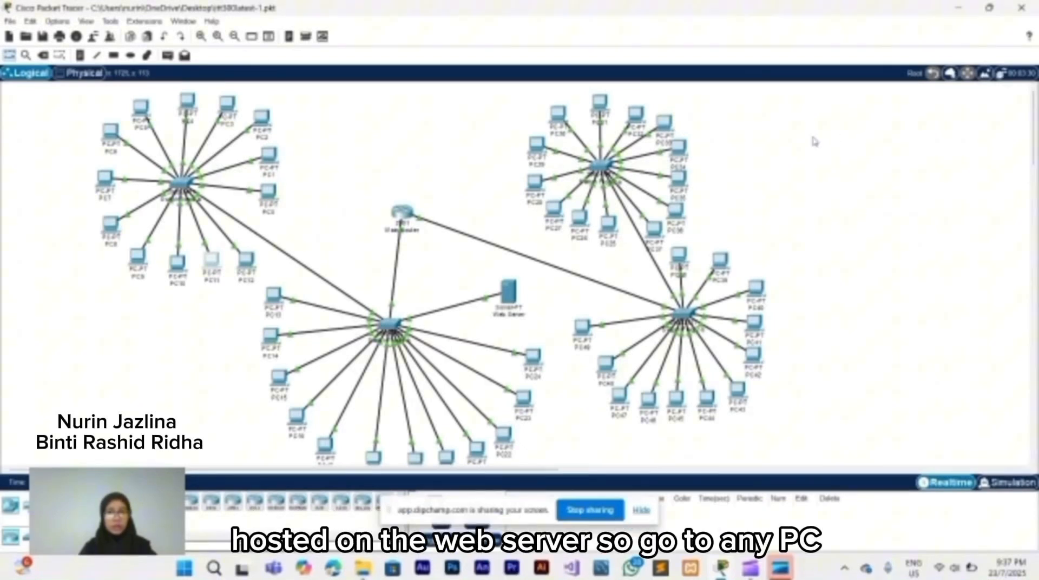
left_click(187, 102)
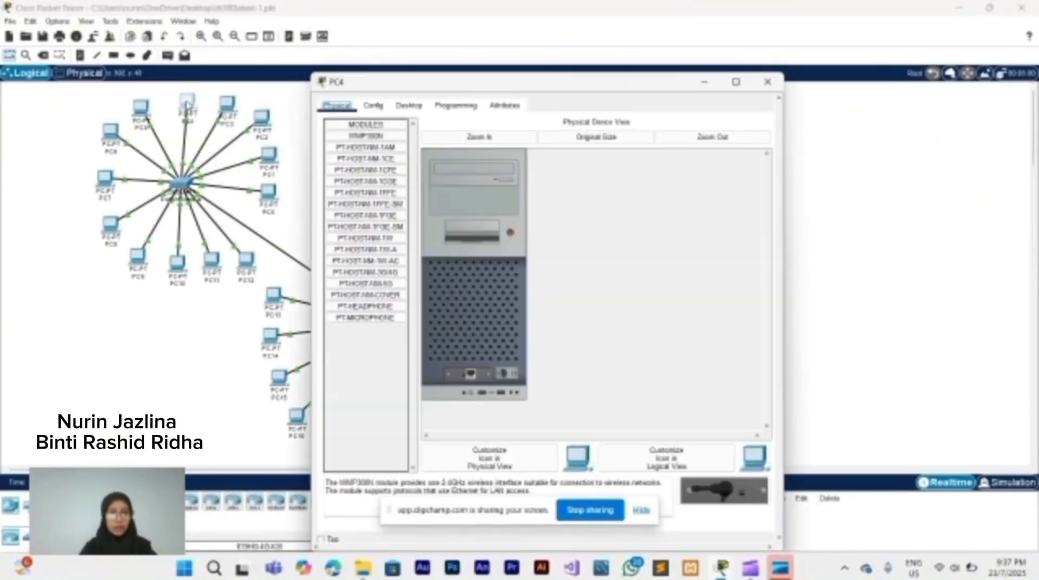
left_click(409, 106)
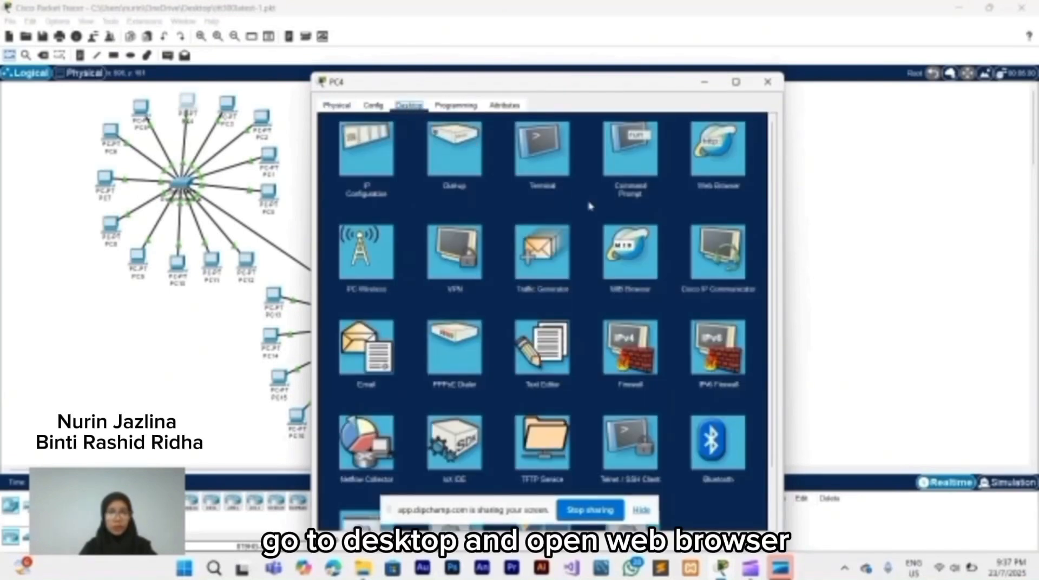
left_click(730, 162)
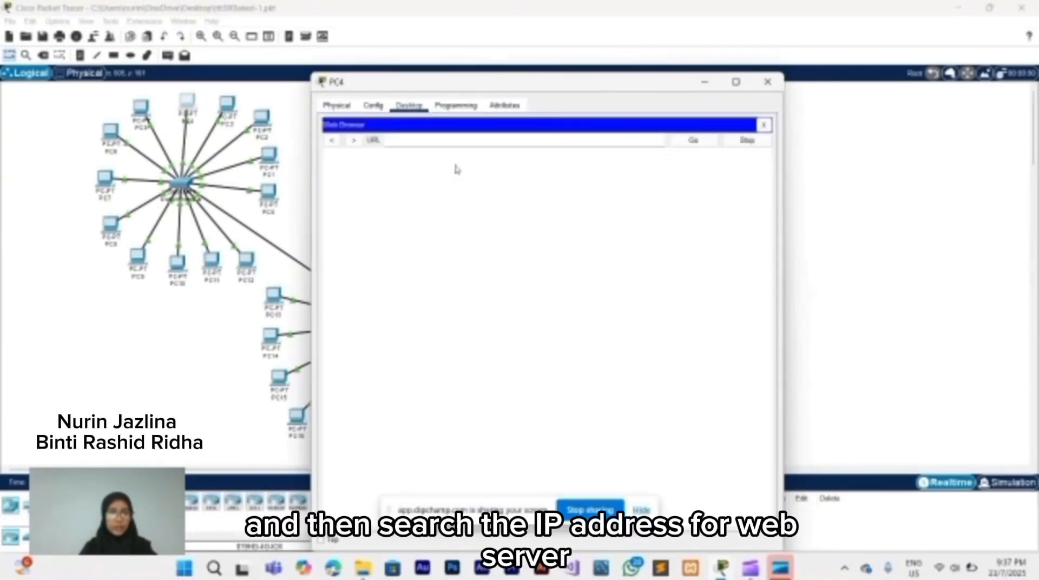
left_click(464, 141)
type("h")
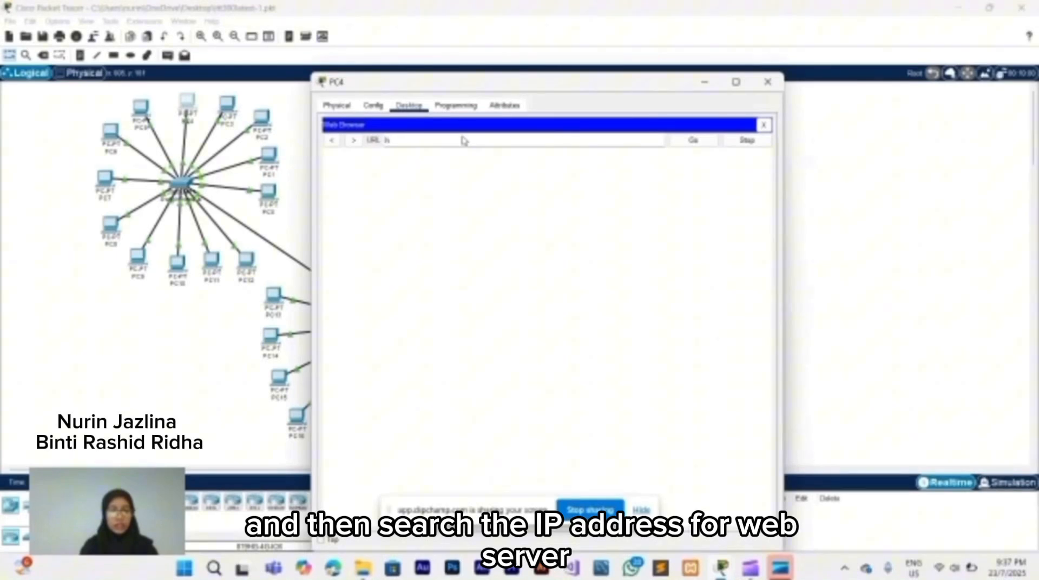
type("ttp")
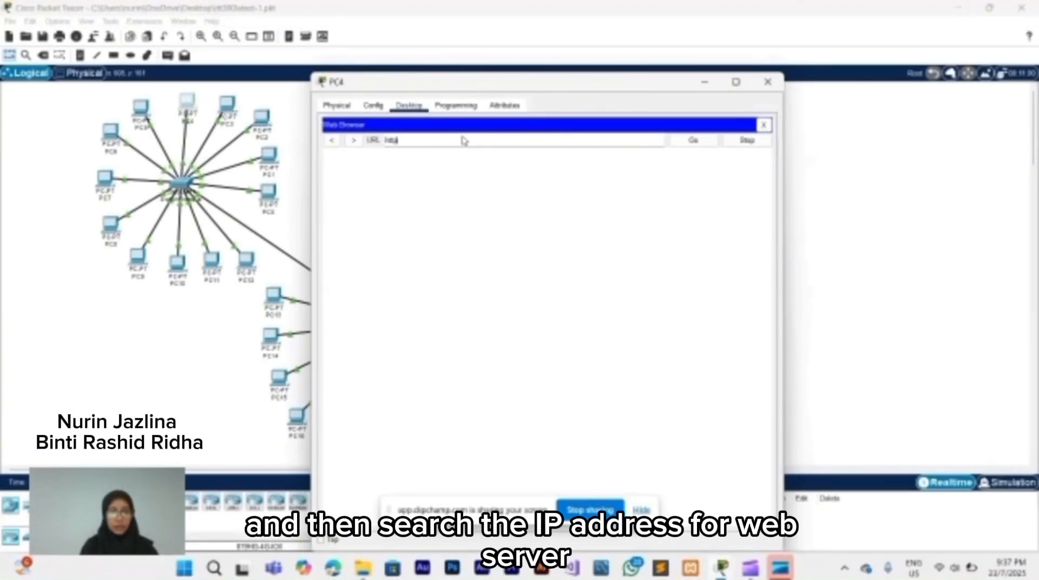
type("://192.168.1.100")
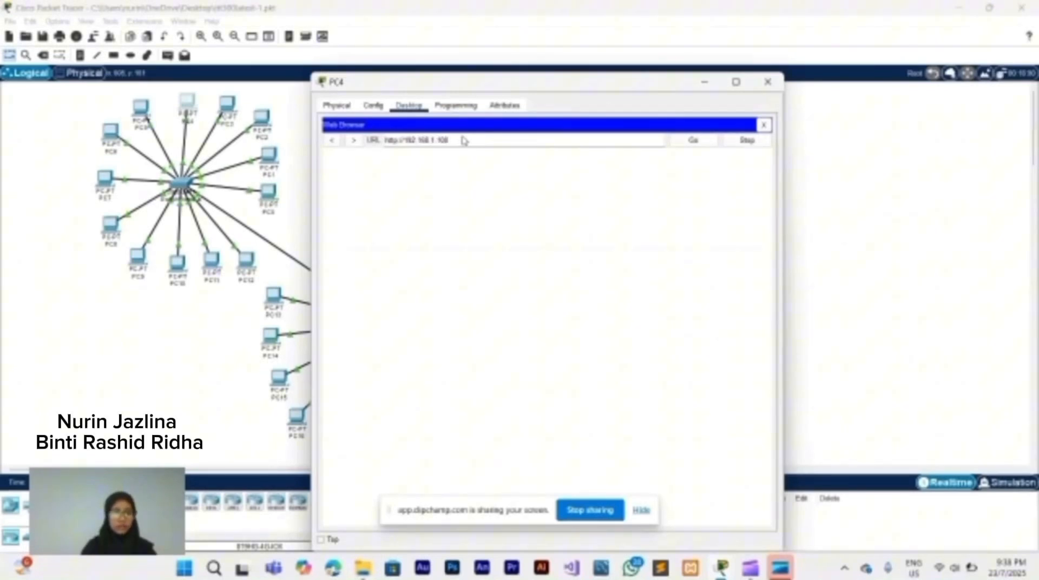
key("Return")
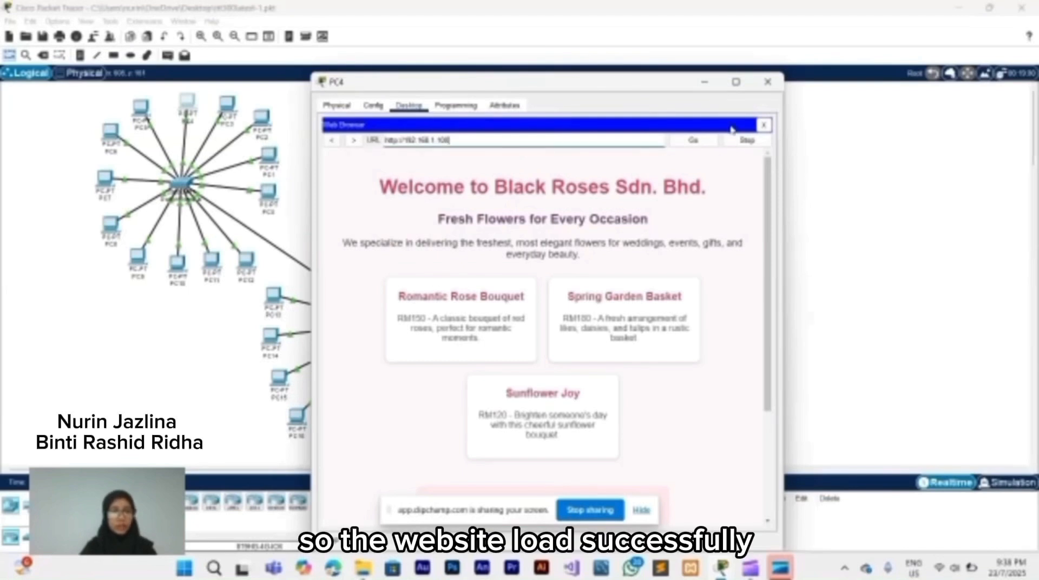
scroll(618, 441, "down", 1)
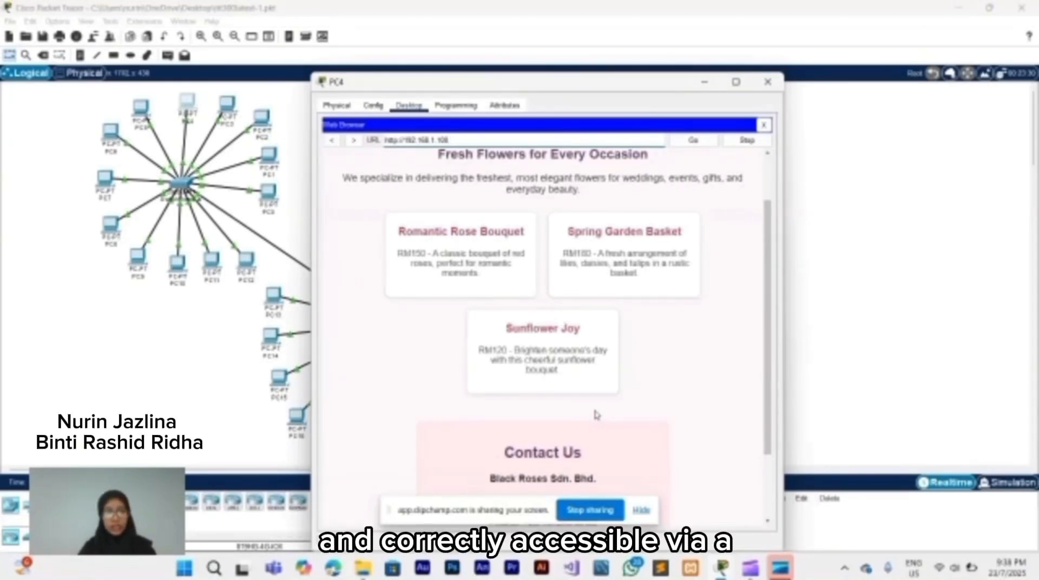
scroll(589, 401, "down", 3)
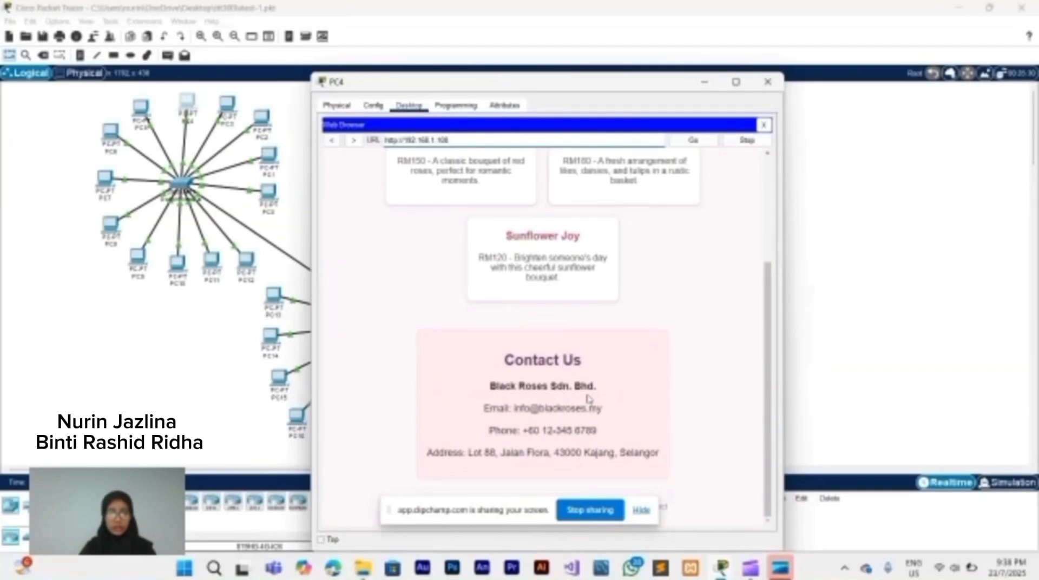
scroll(589, 399, "up", 1)
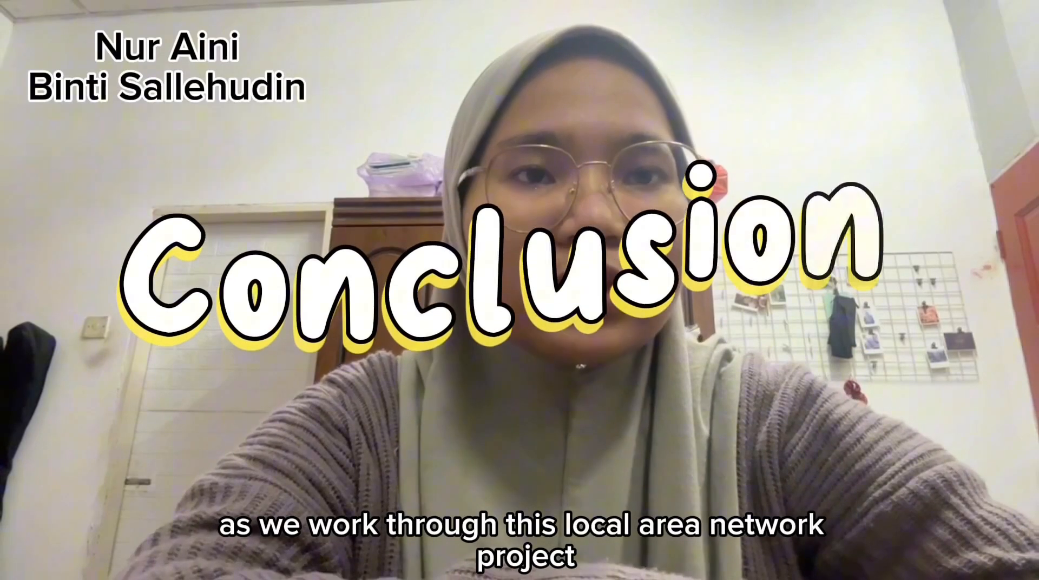